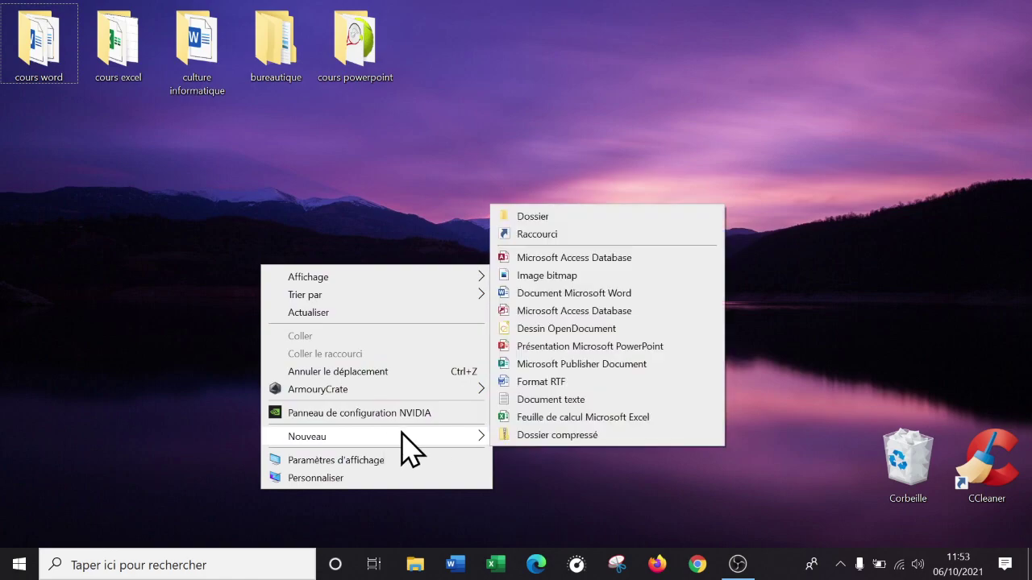
# Create a new Microsoft Excel workbook on the desktop named "opérateurs arithmétiques.xlsx" and open it.
pyautogui.click(625, 417)
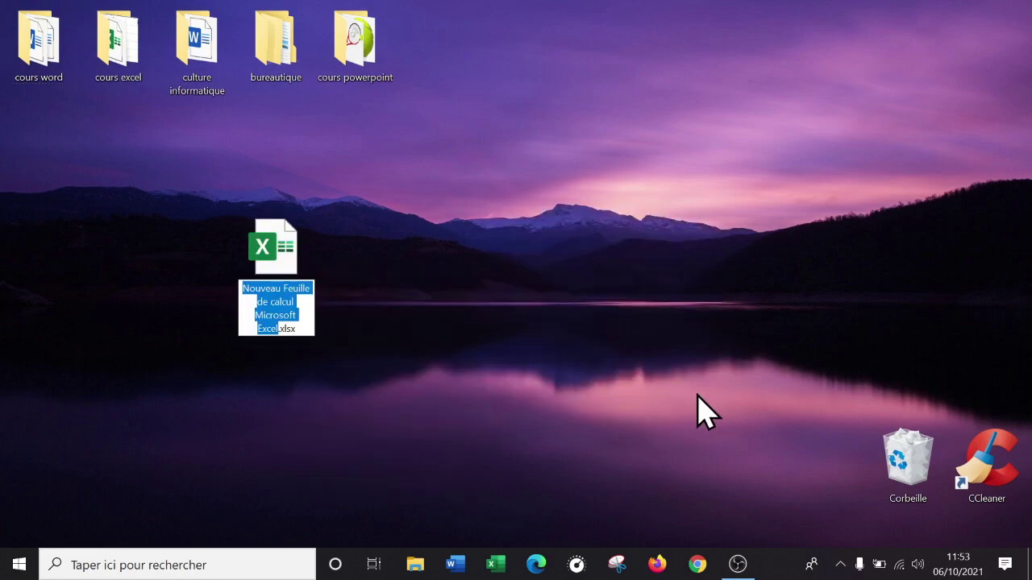
pyautogui.write('op')
pyautogui.write('erateurs')
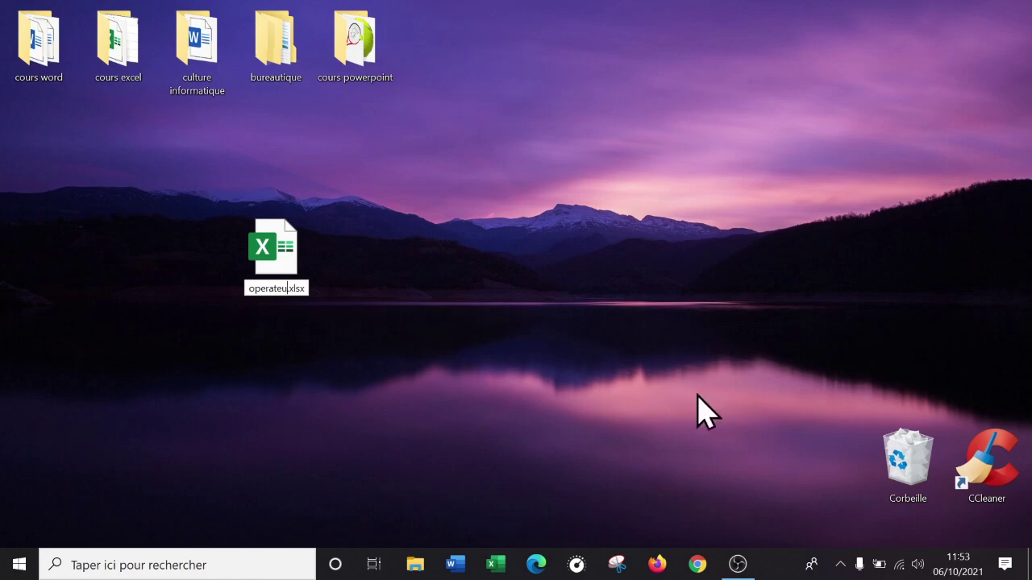
pyautogui.write(' arithmét')
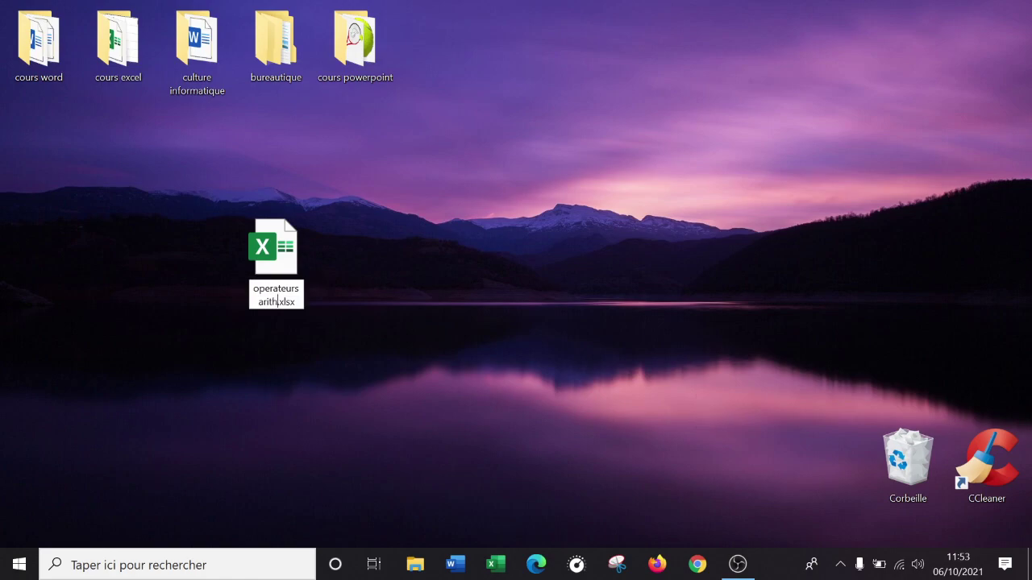
pyautogui.write('iques')
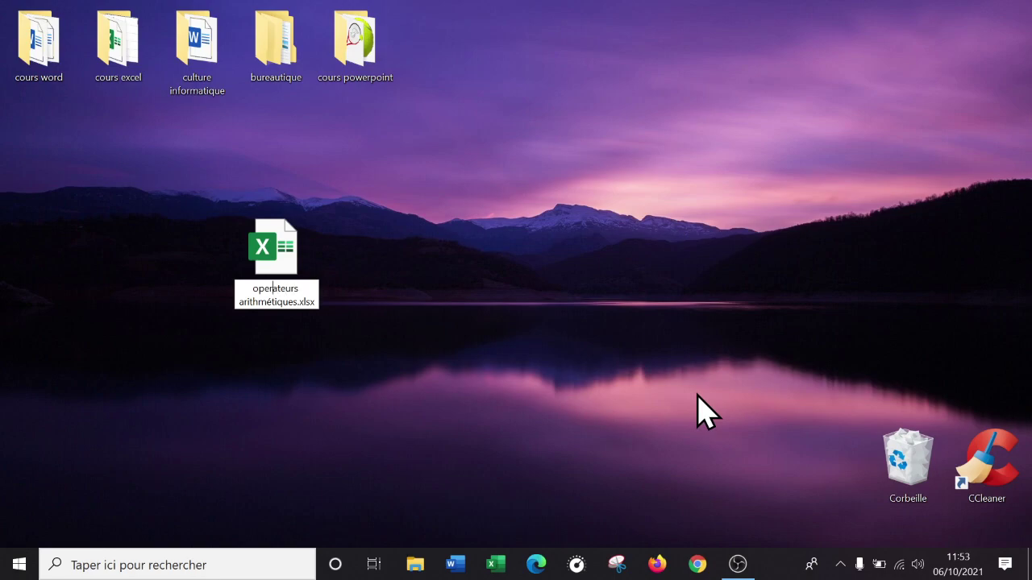
pyautogui.press('Left')
pyautogui.press('Return')
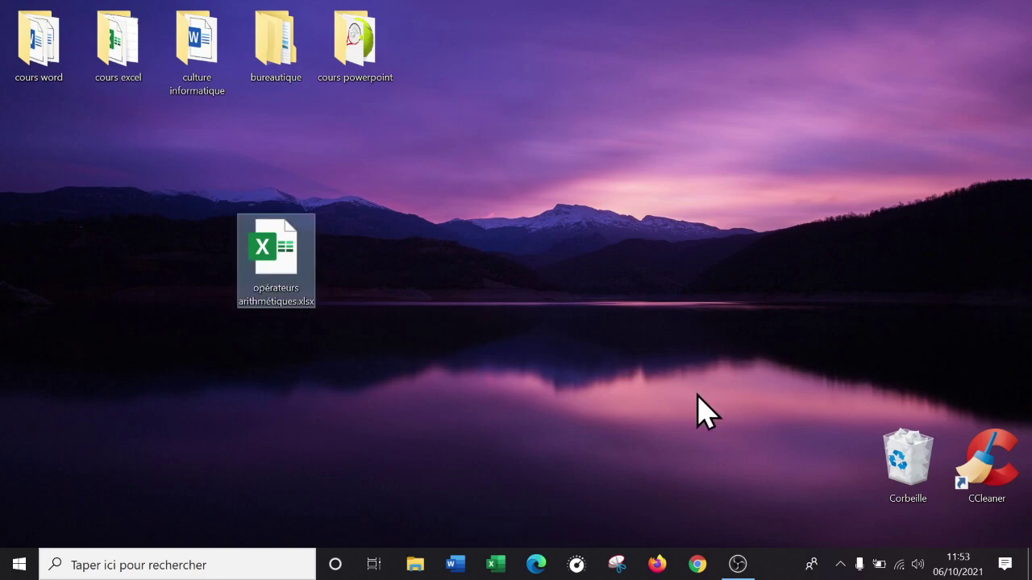
pyautogui.doubleClick(258, 248)
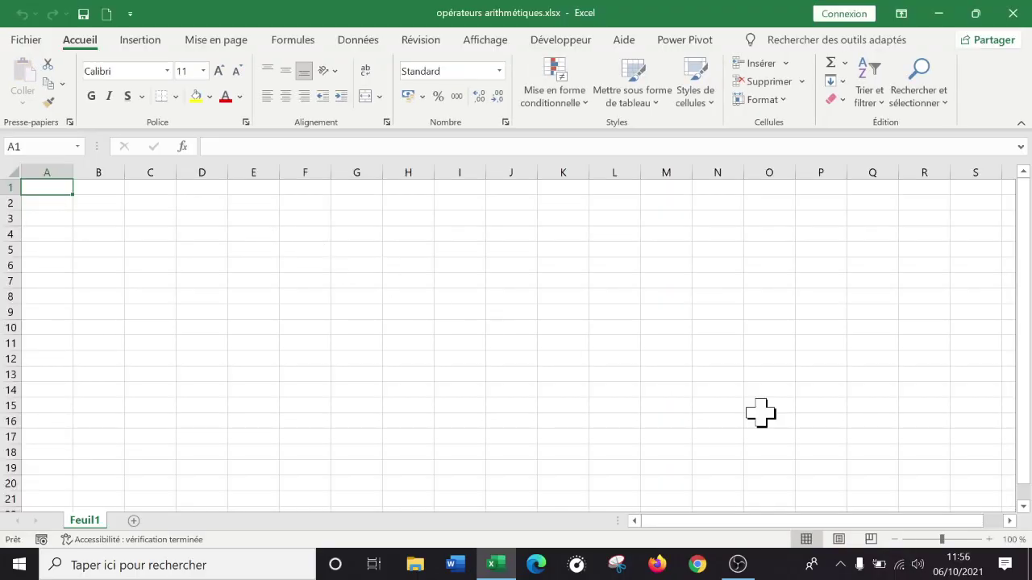
# Set the worksheet zoom to 140%.
pyautogui.click(612, 376)
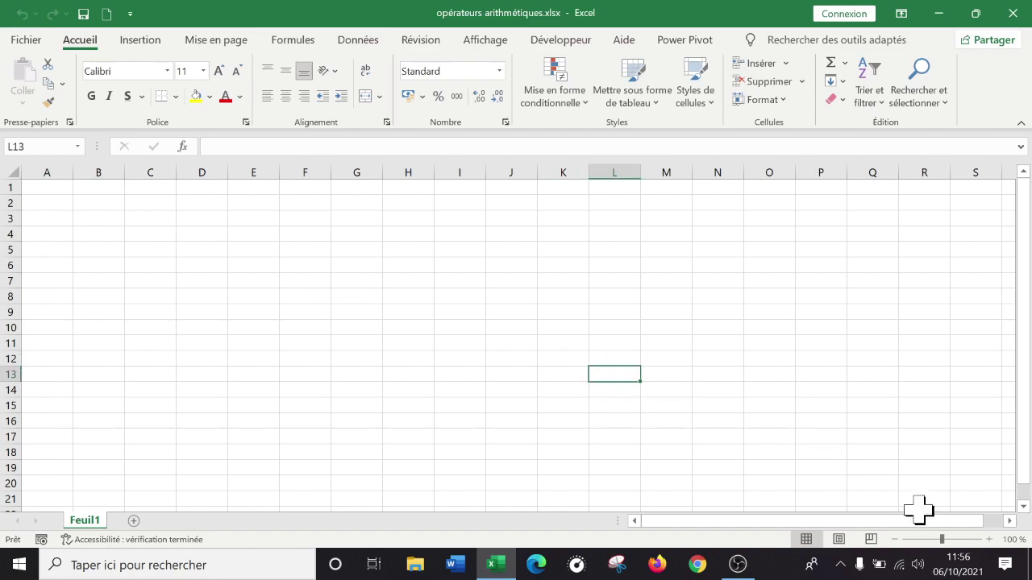
pyautogui.click(989, 540)
pyautogui.click(989, 539)
pyautogui.click(989, 539)
pyautogui.click(988, 539)
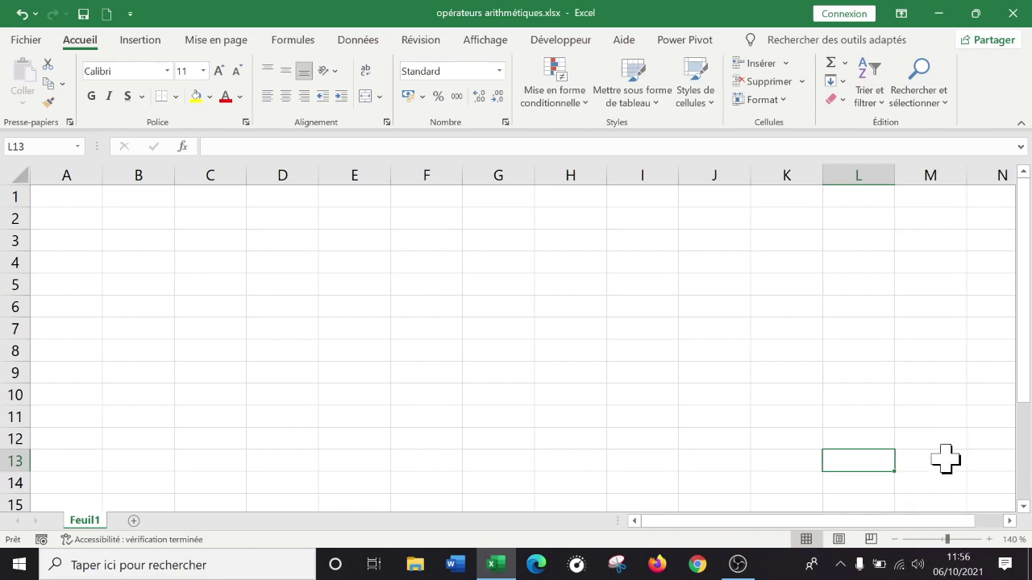
pyautogui.click(989, 539)
pyautogui.click(989, 539)
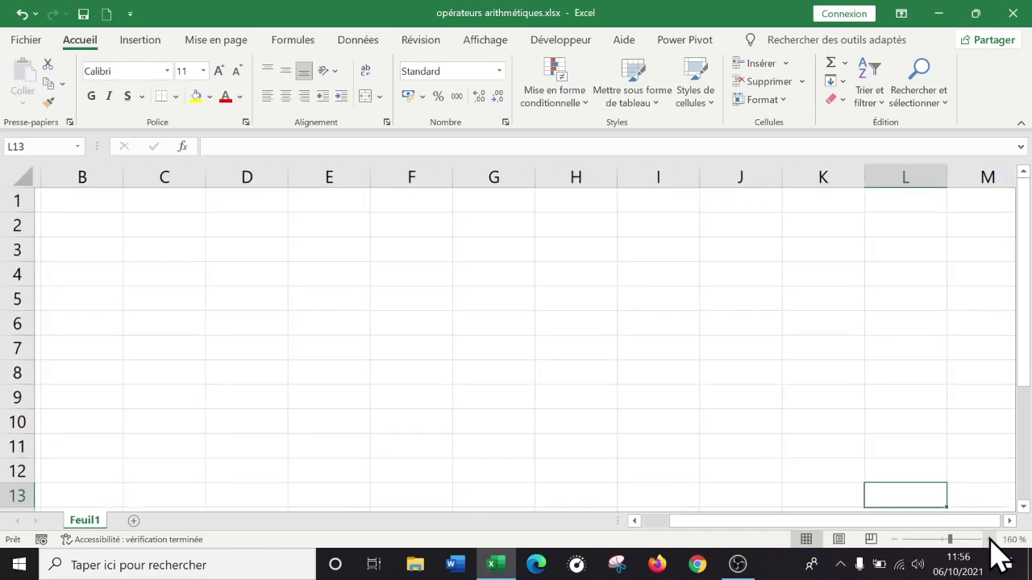
pyautogui.click(894, 539)
pyautogui.click(893, 539)
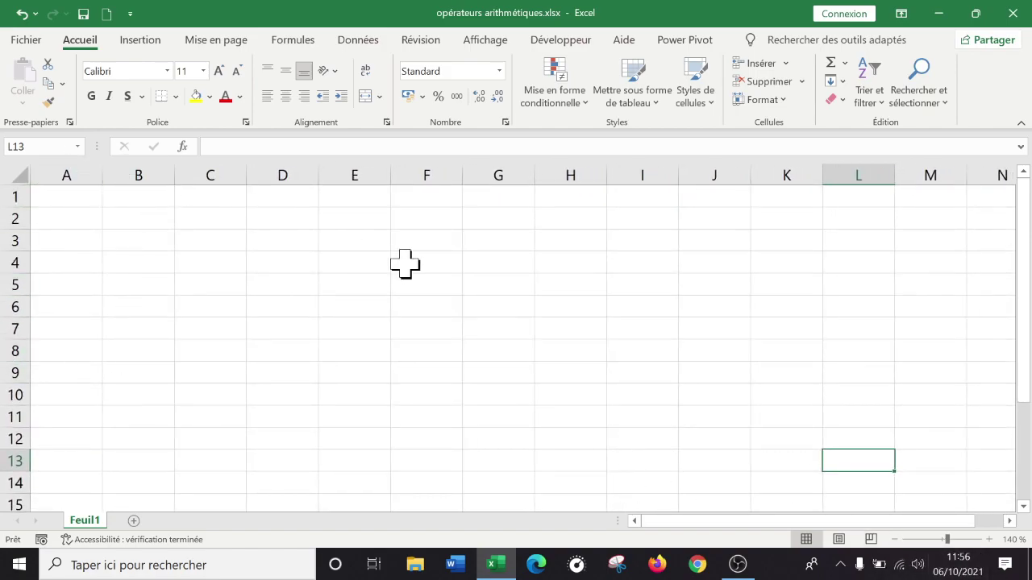
# Enter the title "Opérateurs arithmétiques : + - / * ^" in cell A1.
pyautogui.click(72, 197)
pyautogui.write('Op"r')
pyautogui.press('BackSpace')
pyautogui.press('BackSpace')
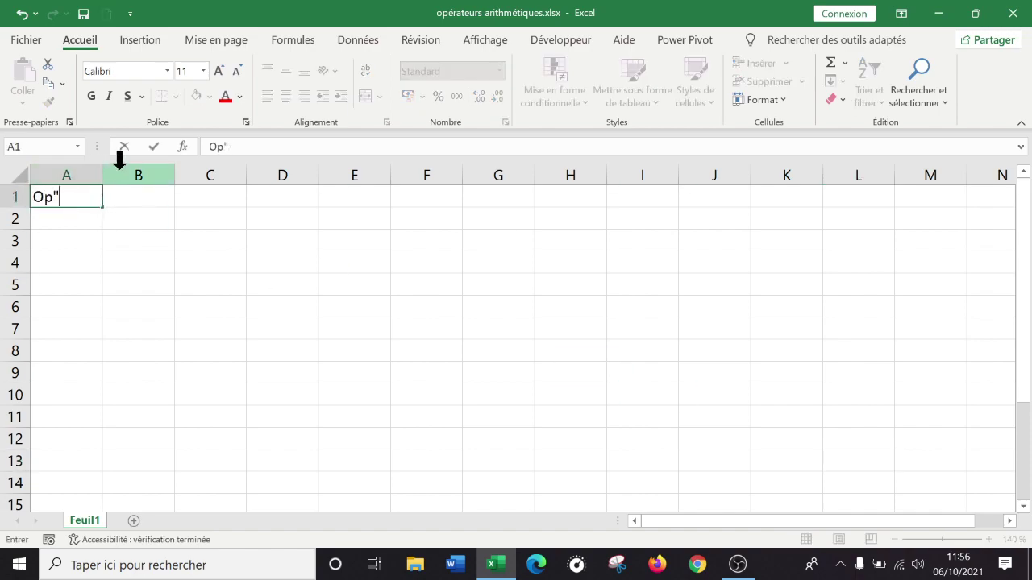
pyautogui.write('érateu')
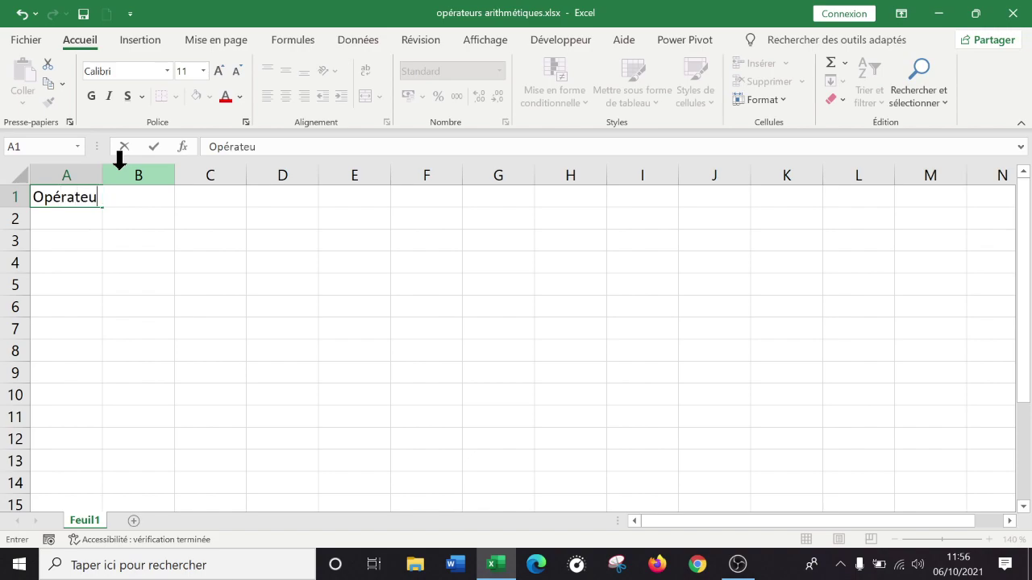
pyautogui.write('rs arithmét')
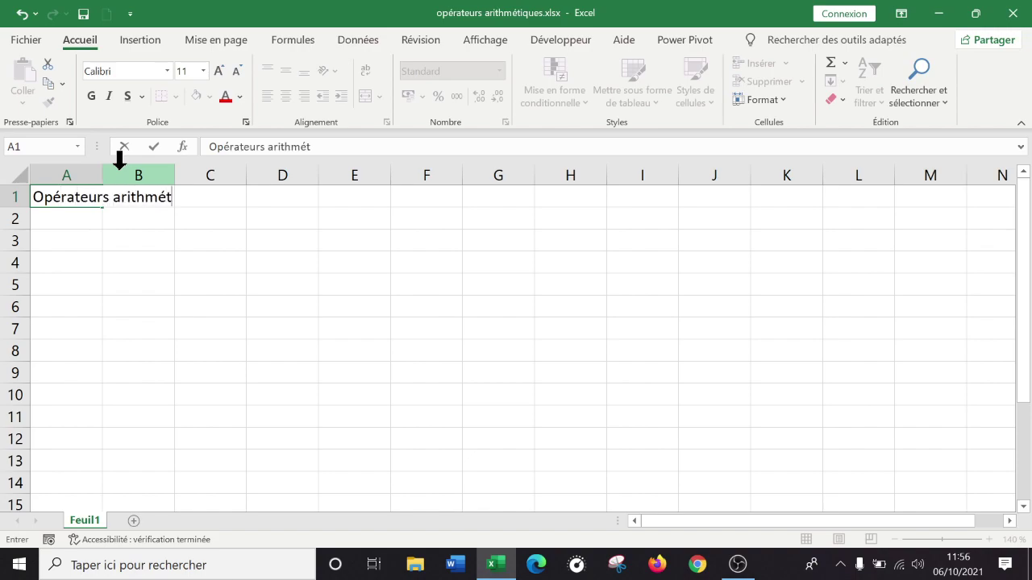
pyautogui.write('iques : + - /')
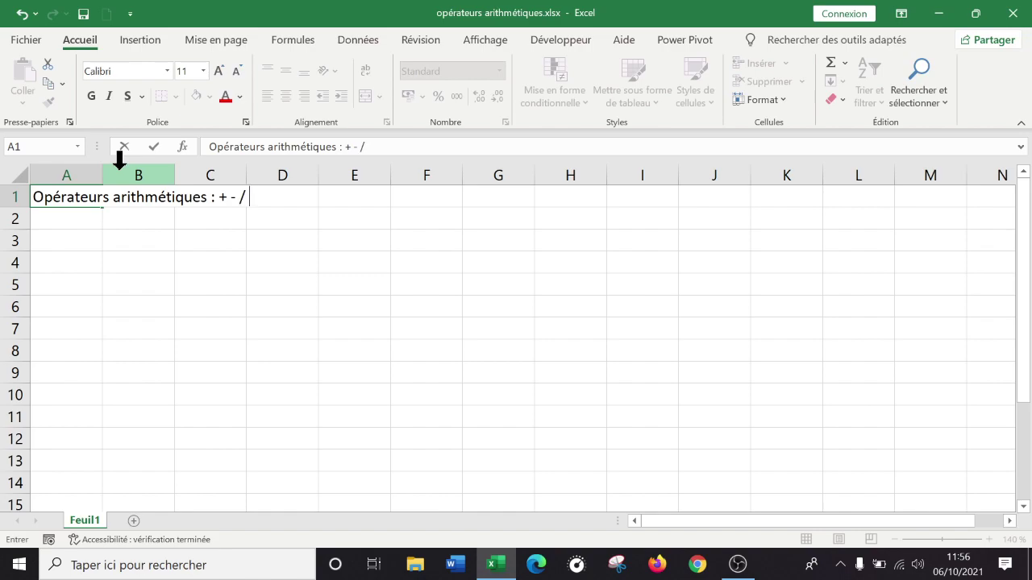
pyautogui.write(' *')
pyautogui.write('^')
pyautogui.press('Return')
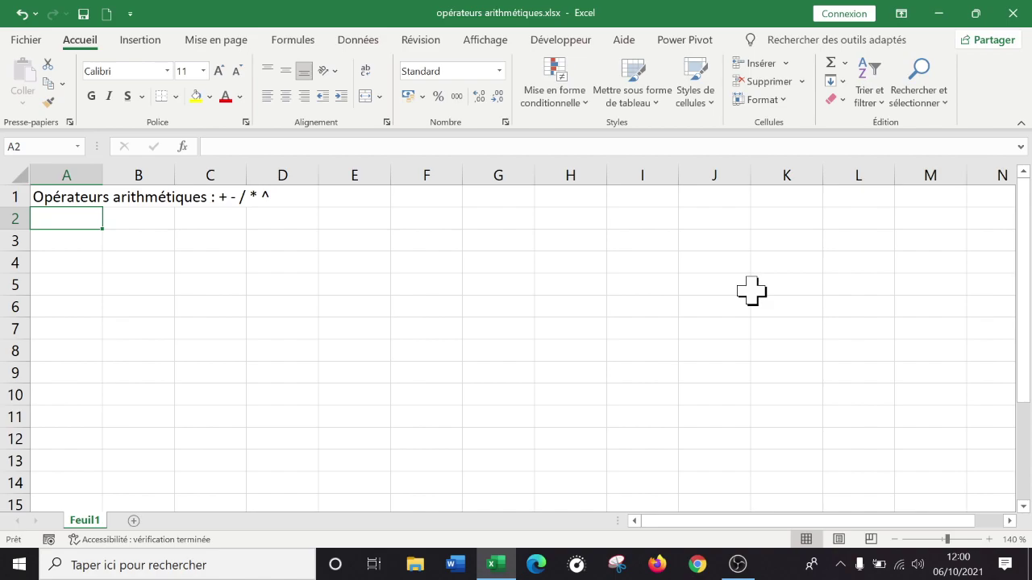
# Enter the formula =2+3*2 in cell A3 to combine an addition and a multiplication.
pyautogui.click(63, 241)
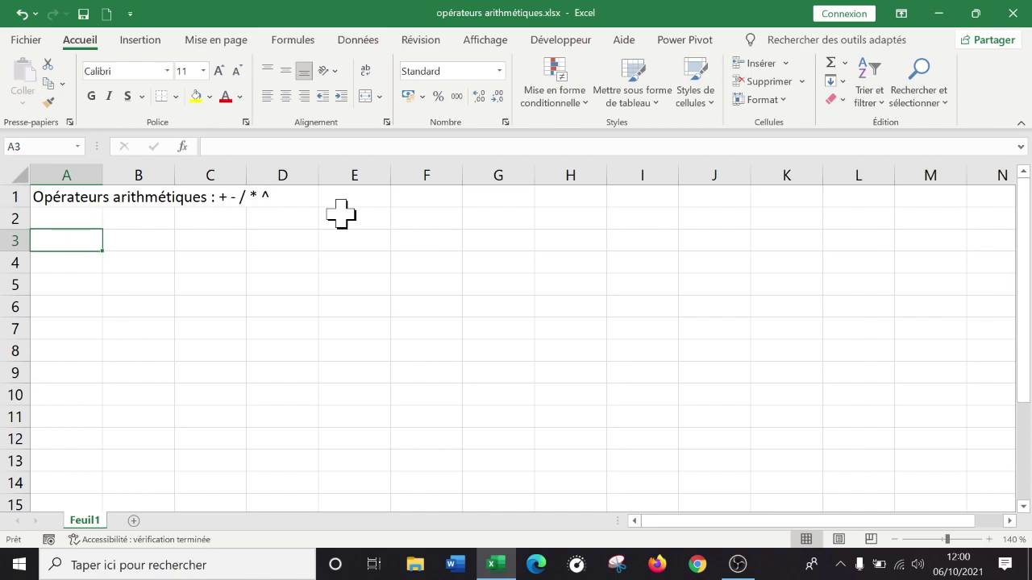
pyautogui.write('=2+')
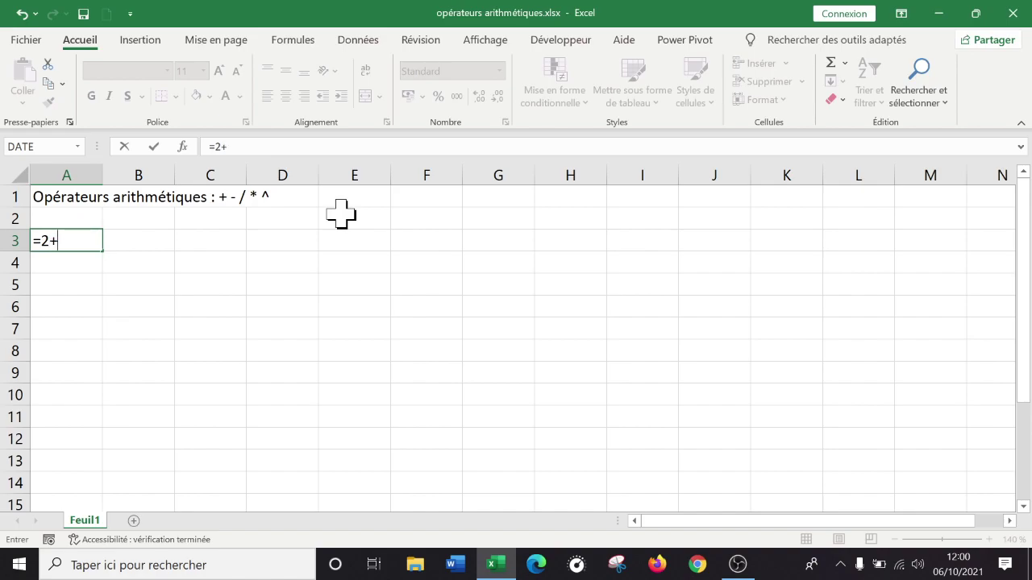
pyautogui.write('3*2')
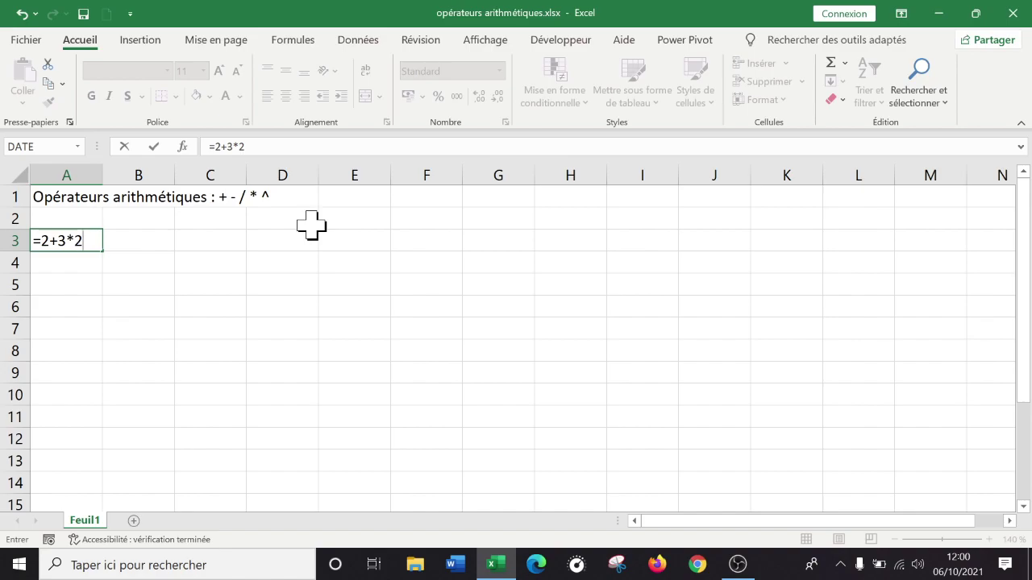
pyautogui.press('Return')
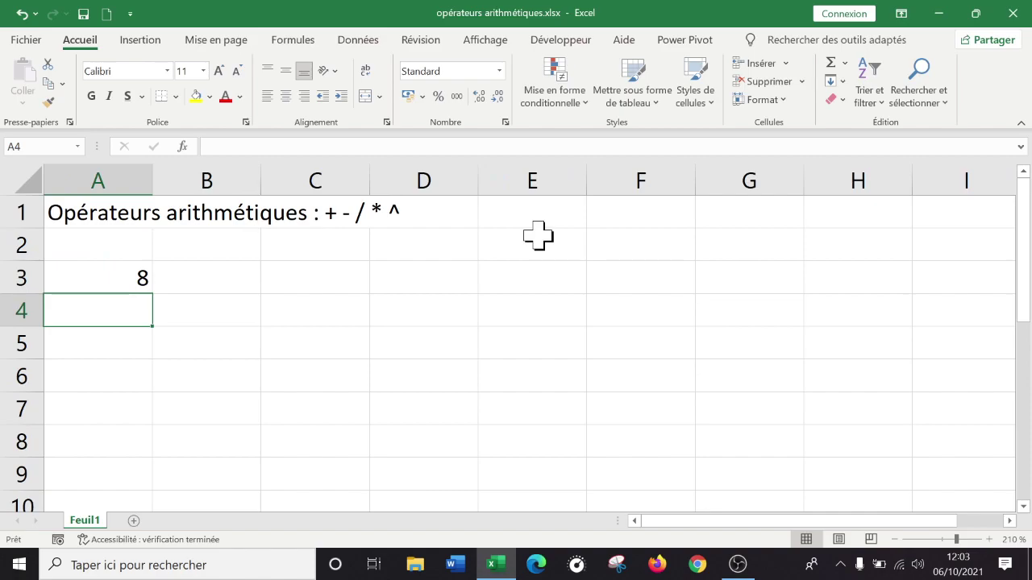
# Enter the formula =(2+3)*2 in cell A5, with parentheses around the addition.
pyautogui.doubleClick(93, 312)
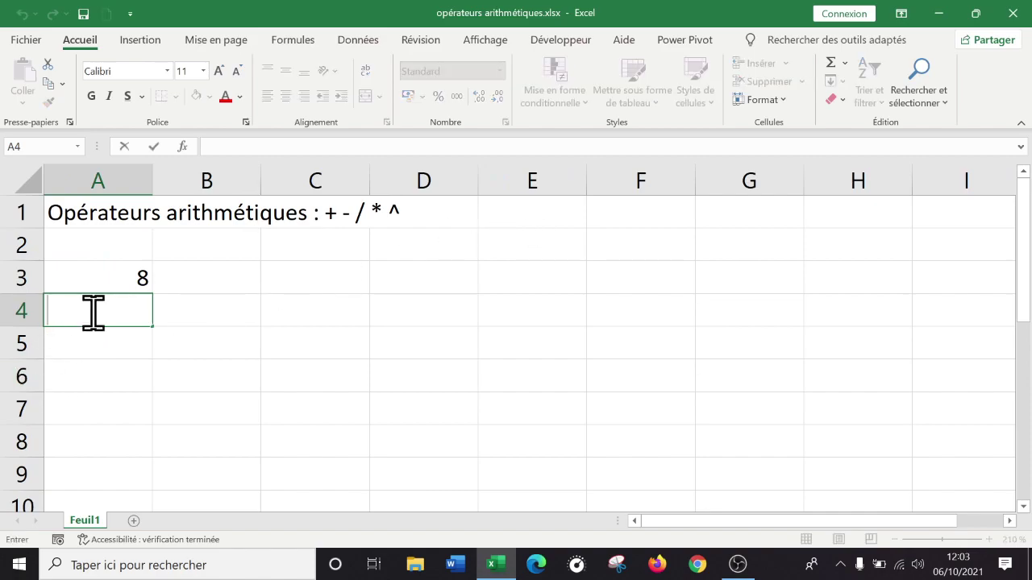
pyautogui.click(99, 348)
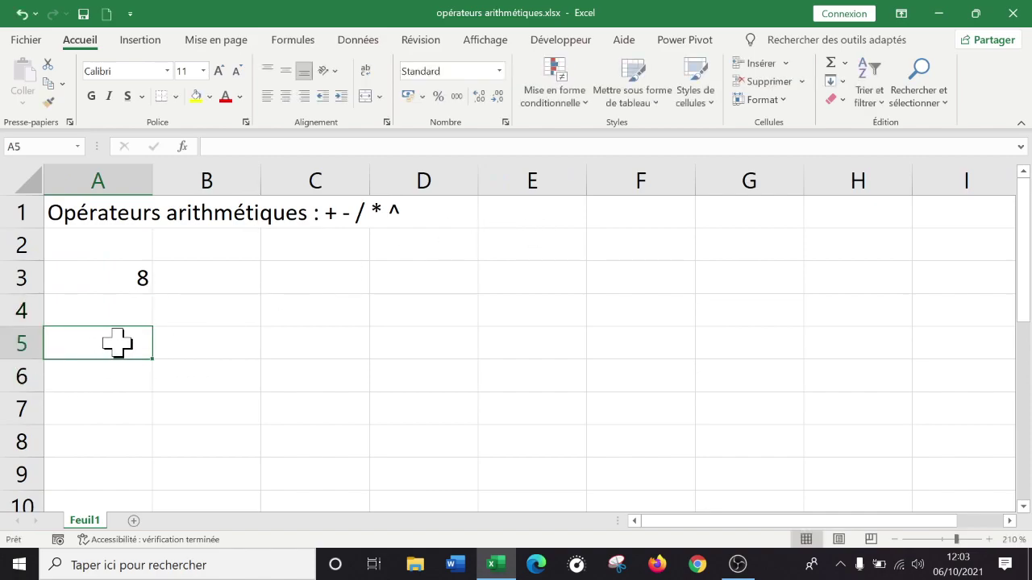
pyautogui.doubleClick(117, 343)
pyautogui.write('=5')
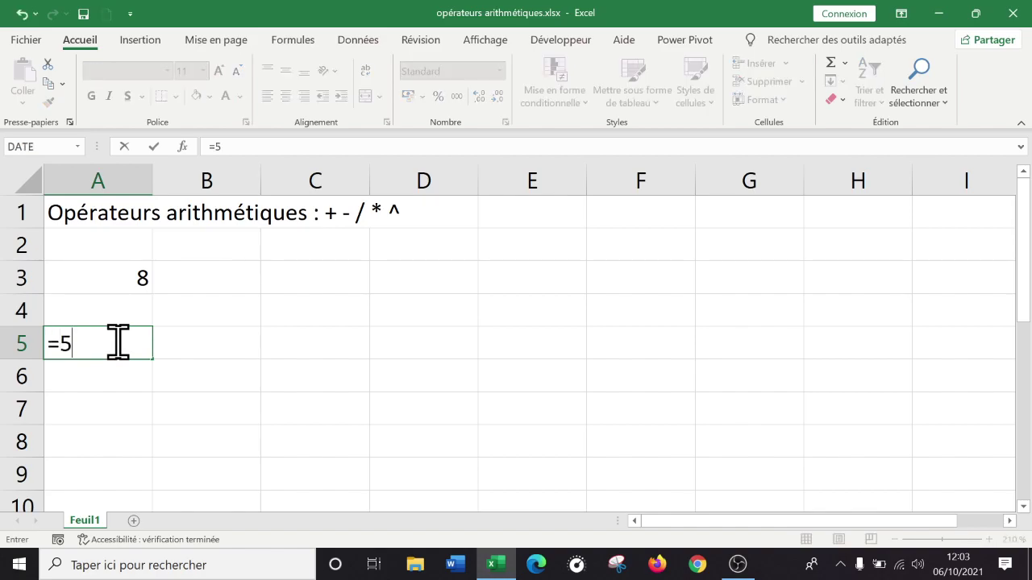
pyautogui.press('BackSpace')
pyautogui.write('(2+3)*2')
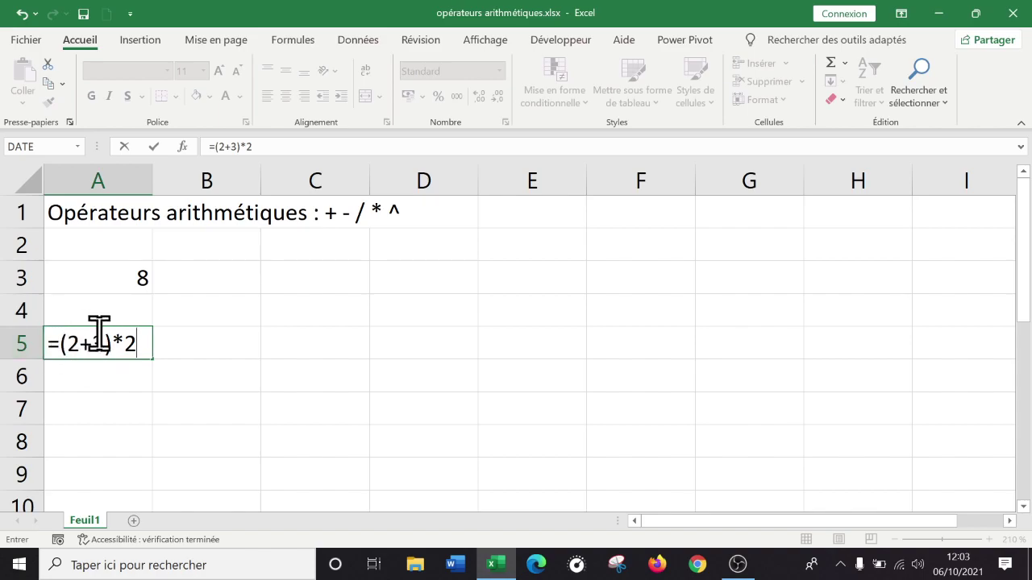
pyautogui.moveTo(112, 345); pyautogui.dragTo(60, 343)
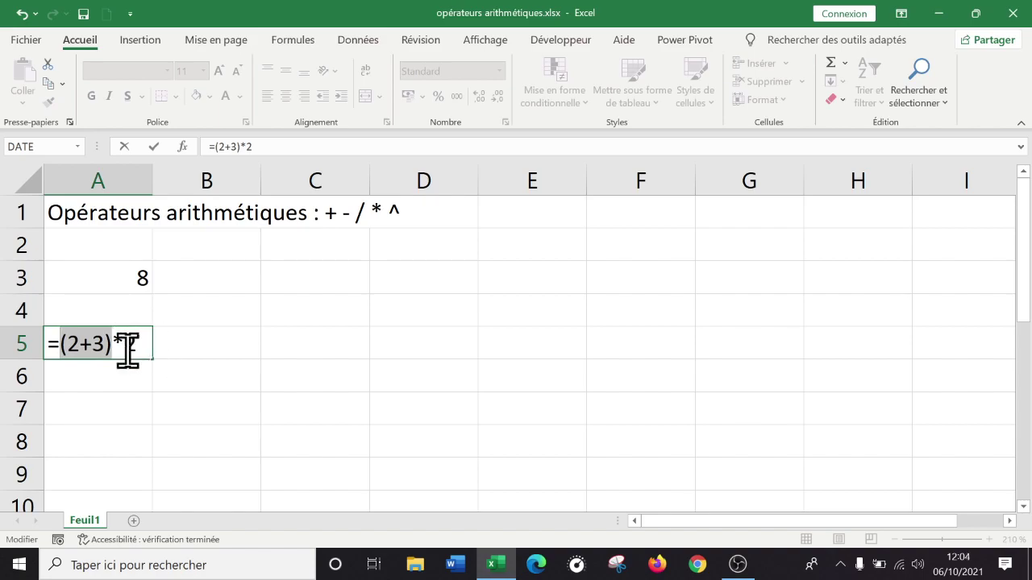
pyautogui.click(65, 345)
pyautogui.moveTo(113, 346); pyautogui.dragTo(65, 343)
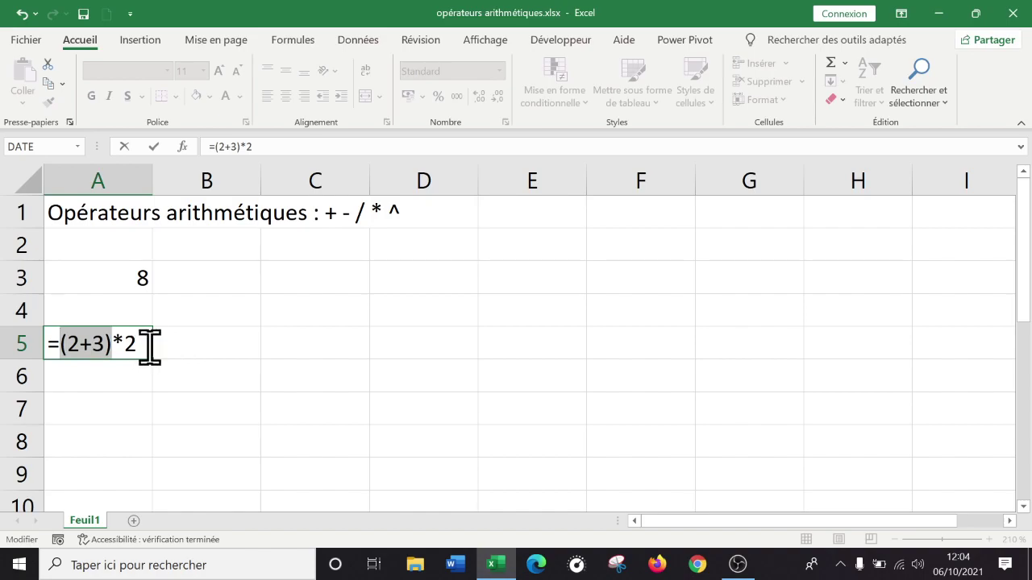
pyautogui.press('Return')
pyautogui.press('Up')
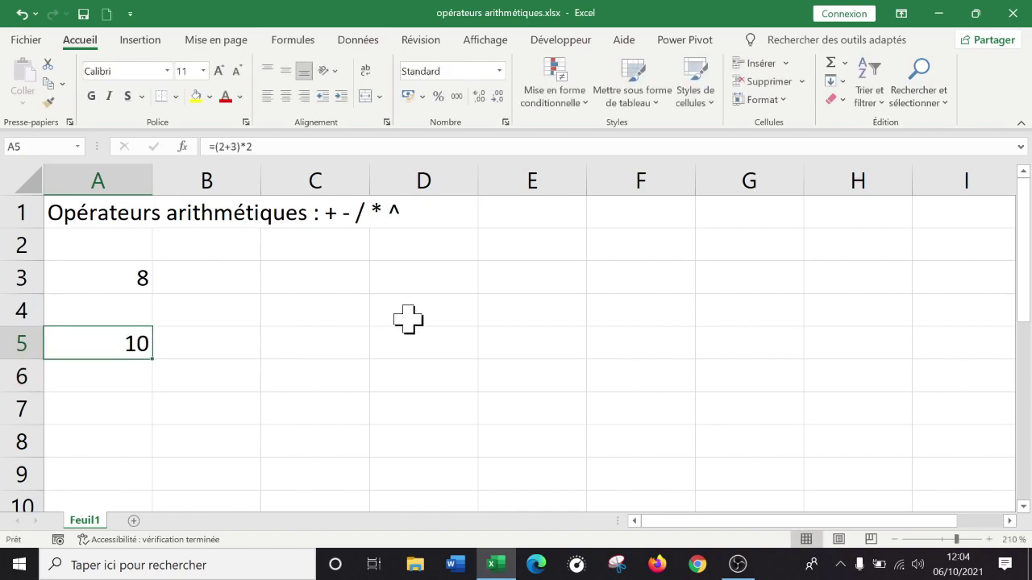
# Examine the parenthesised formula inside cell A5.
pyautogui.doubleClick(90, 342)
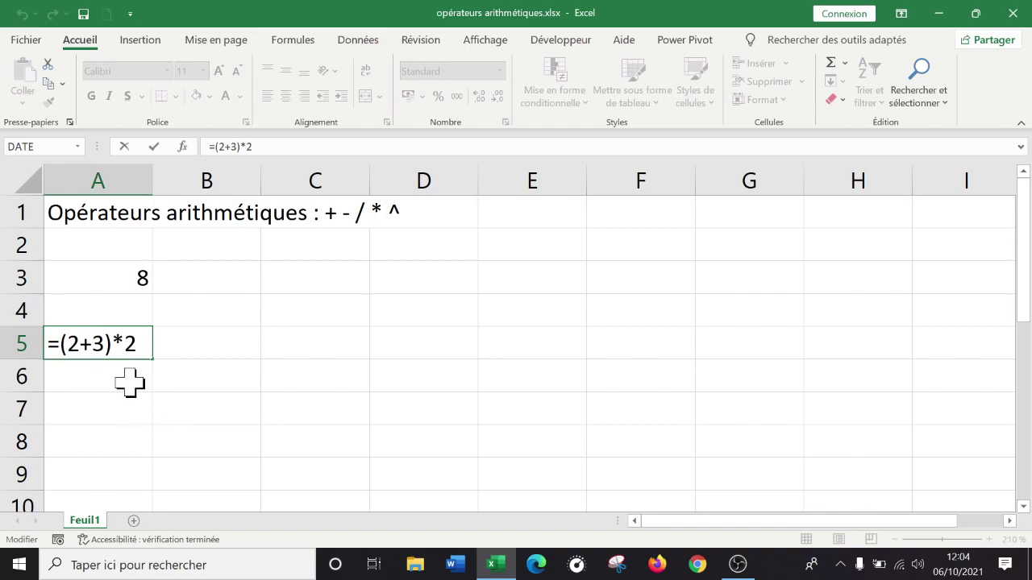
pyautogui.click(205, 391)
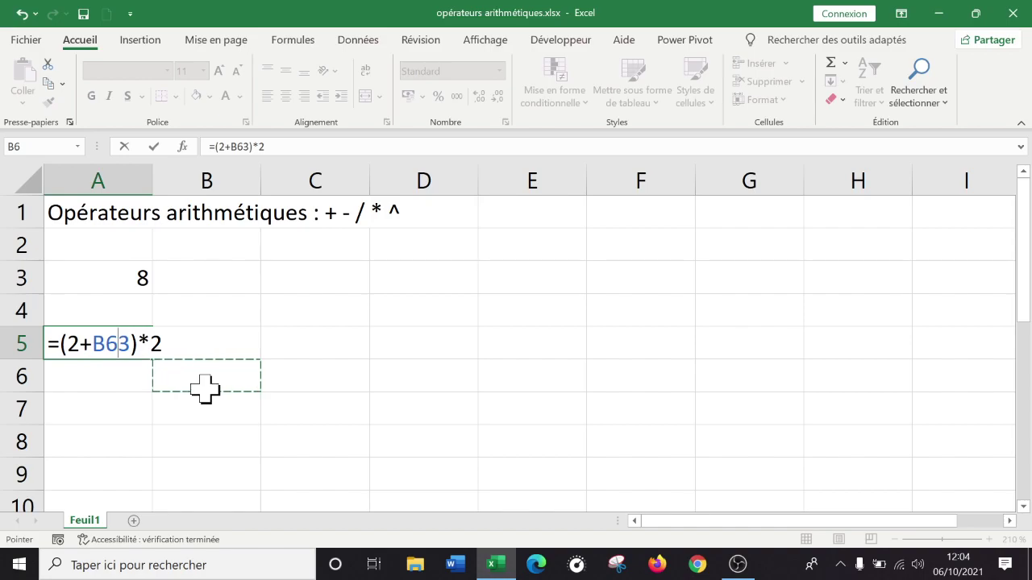
pyautogui.press('Escape')
pyautogui.write('²')
pyautogui.press('Escape')
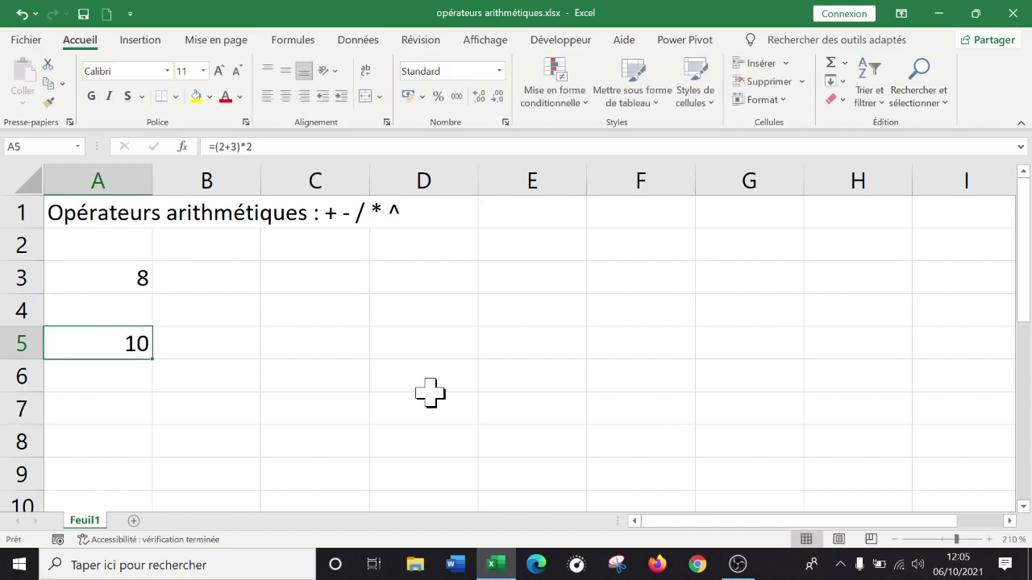
pyautogui.doubleClick(111, 343)
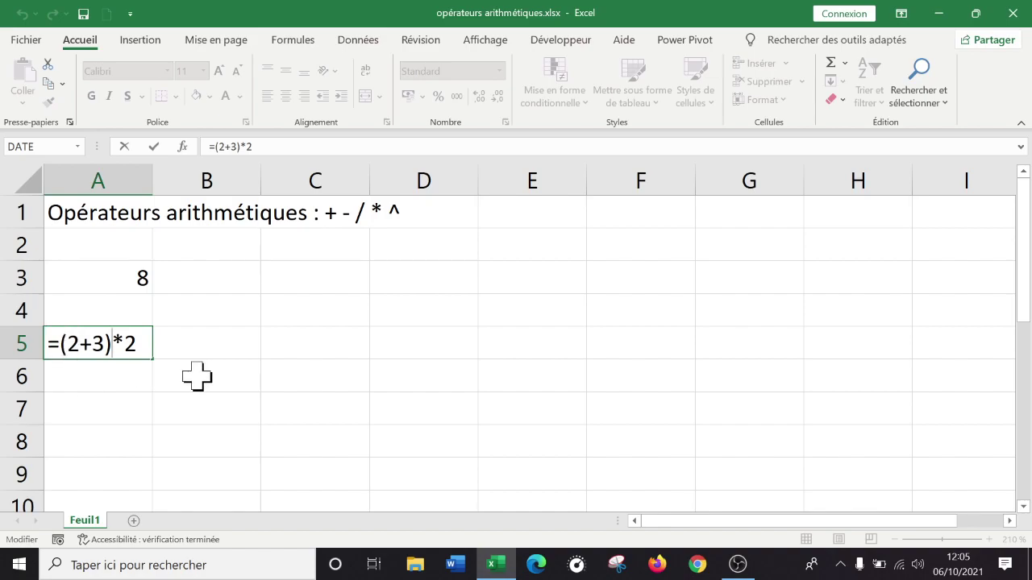
pyautogui.press('Return')
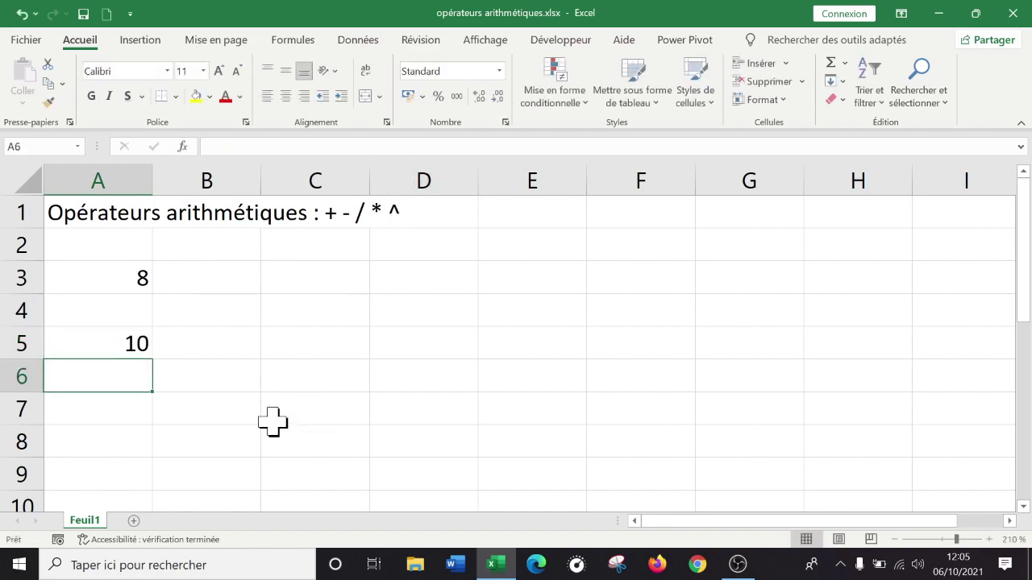
# Enter the exponent formula =5^3 in cell A7.
pyautogui.doubleClick(145, 415)
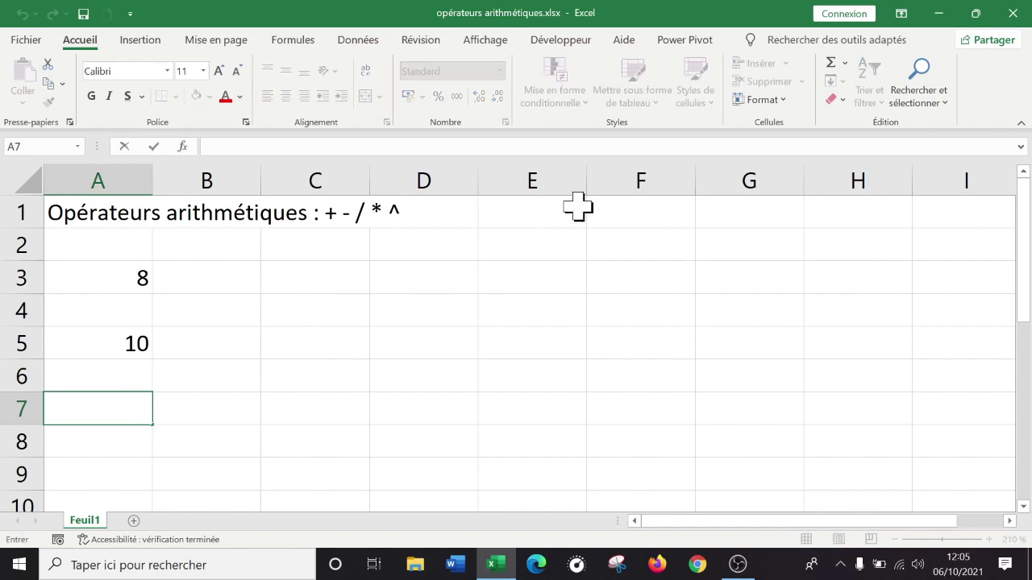
pyautogui.write('=5')
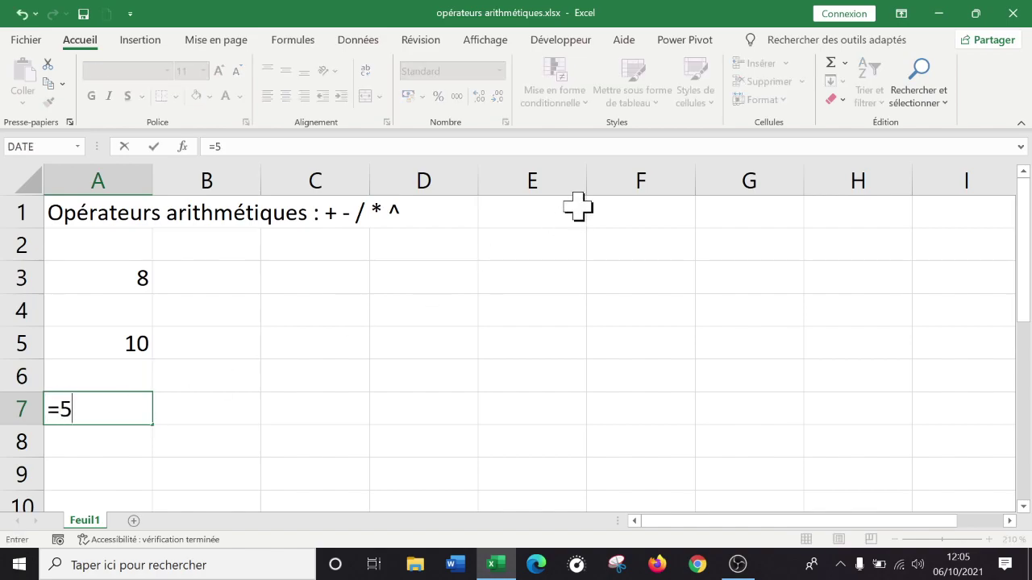
pyautogui.write('^3')
pyautogui.press('Return')
pyautogui.press('Up')
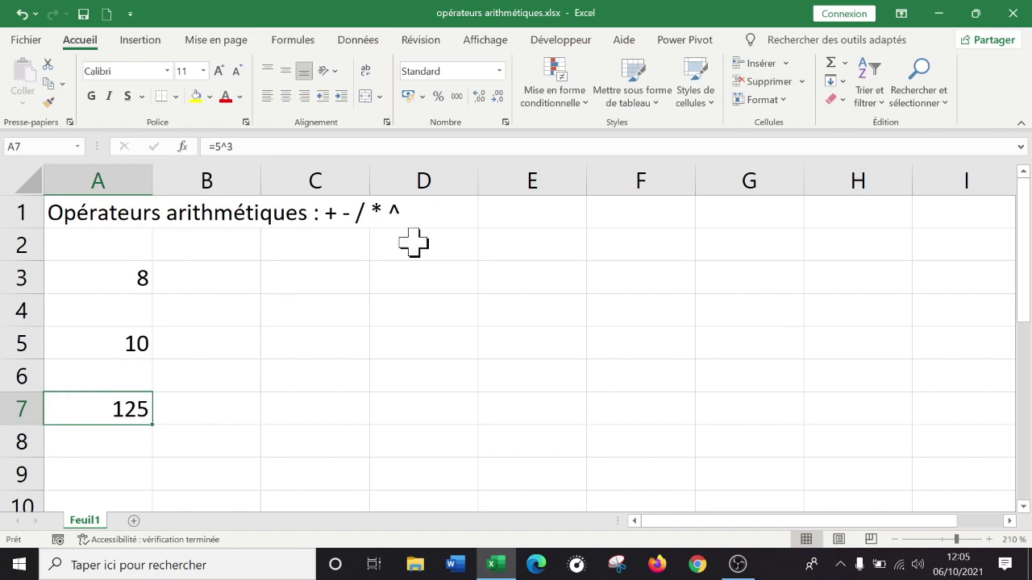
pyautogui.press('Down')
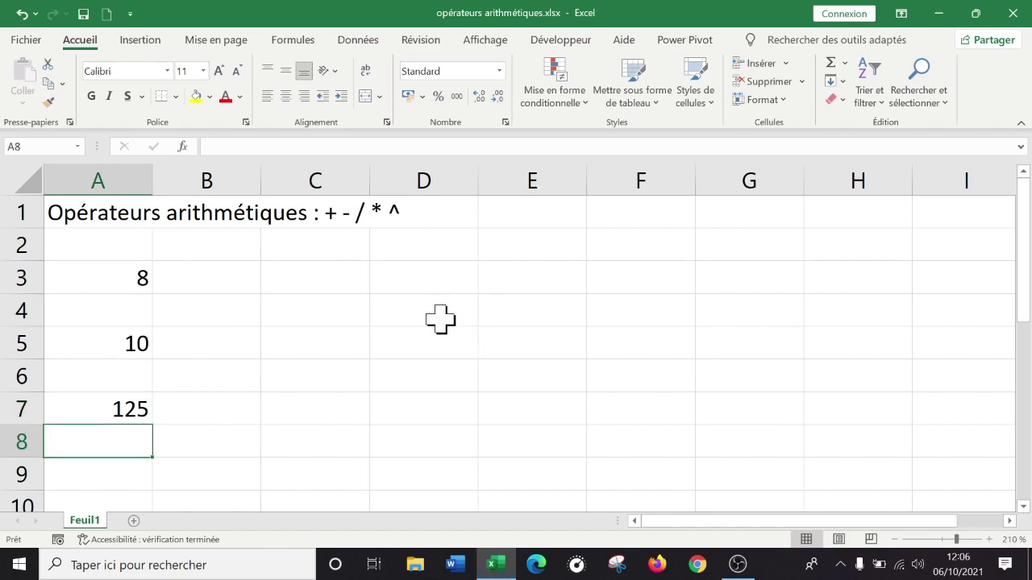
# Change the multiplier in cell A5's parenthesised formula so that it reads =(2+3)*7.
pyautogui.click(95, 344)
pyautogui.click(101, 280)
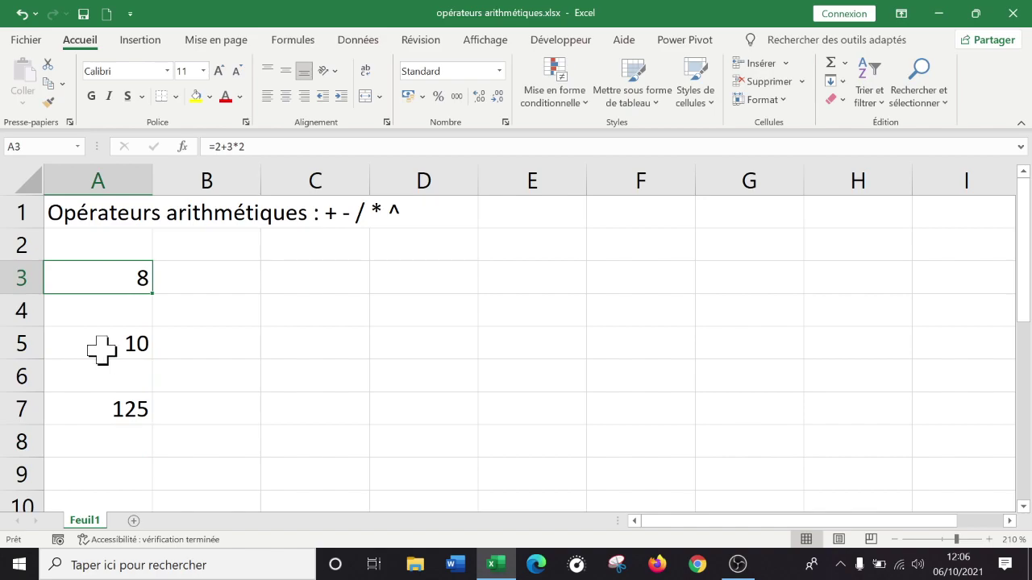
pyautogui.click(211, 340)
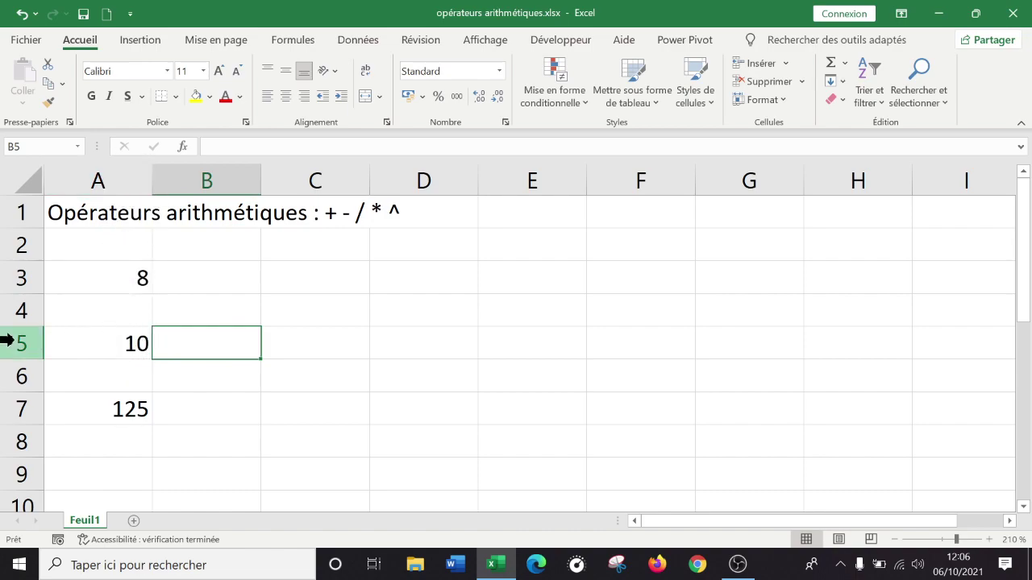
pyautogui.click(121, 344)
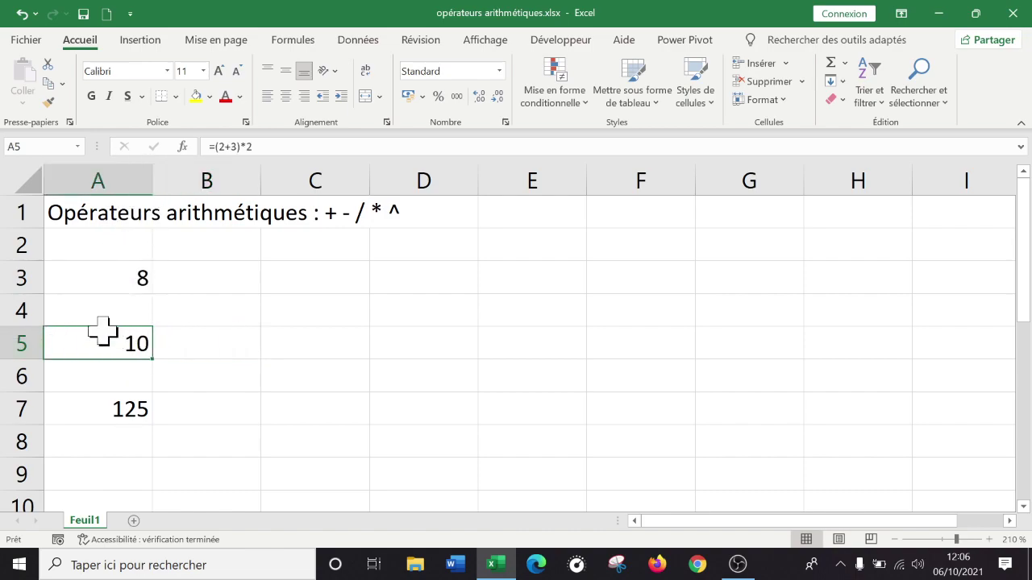
pyautogui.doubleClick(122, 338)
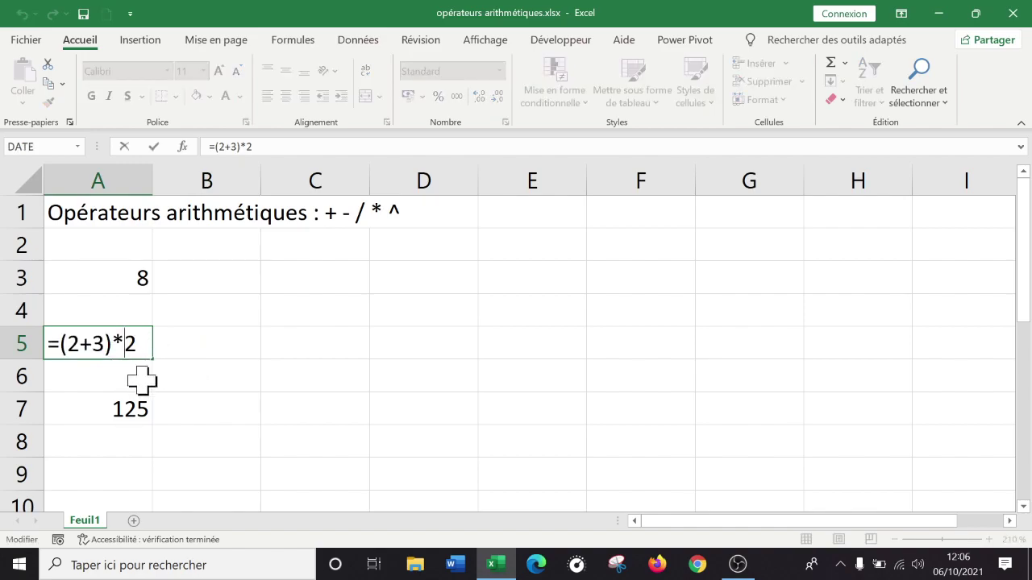
pyautogui.click(140, 344)
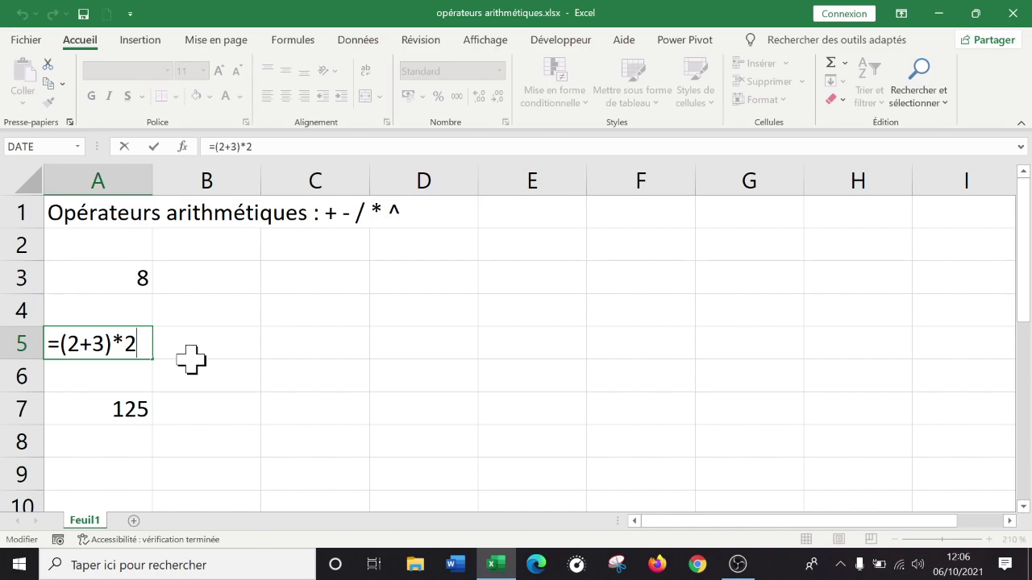
pyautogui.press('BackSpace')
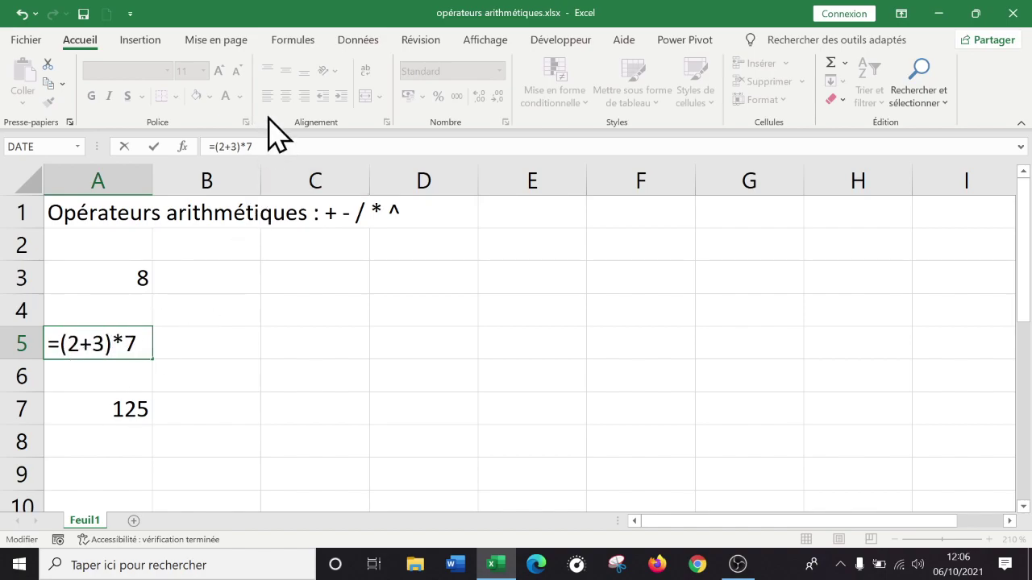
pyautogui.press('Return')
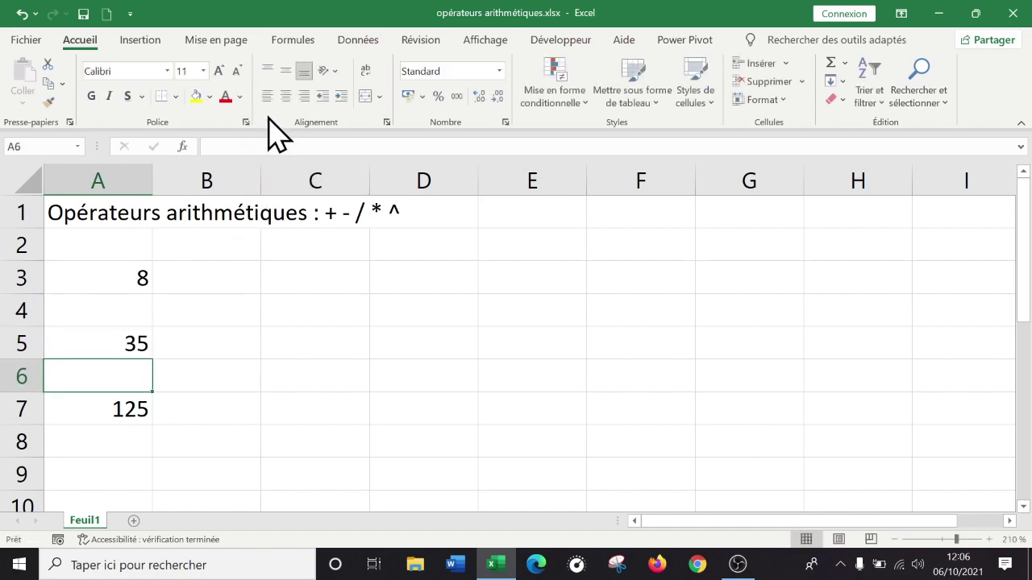
# Examine the formulas stored in cells A5 and A7 without modifying them.
pyautogui.click(78, 341)
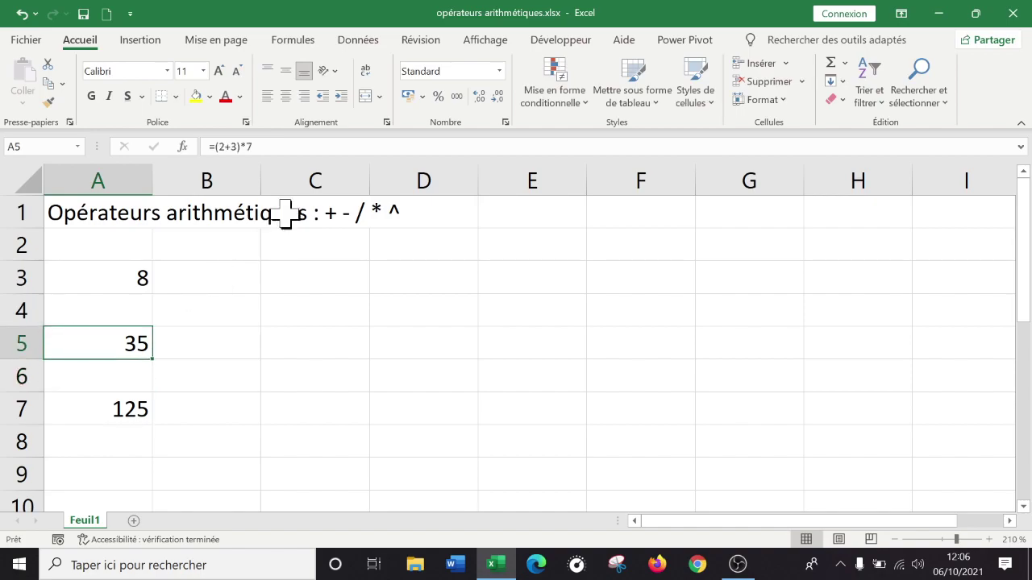
pyautogui.click(242, 146)
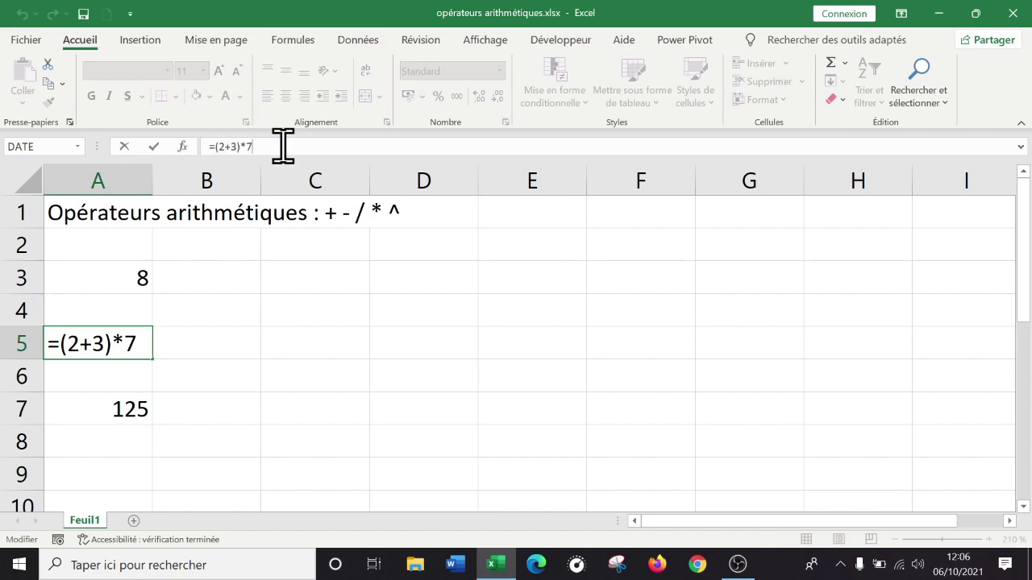
pyautogui.press('Return')
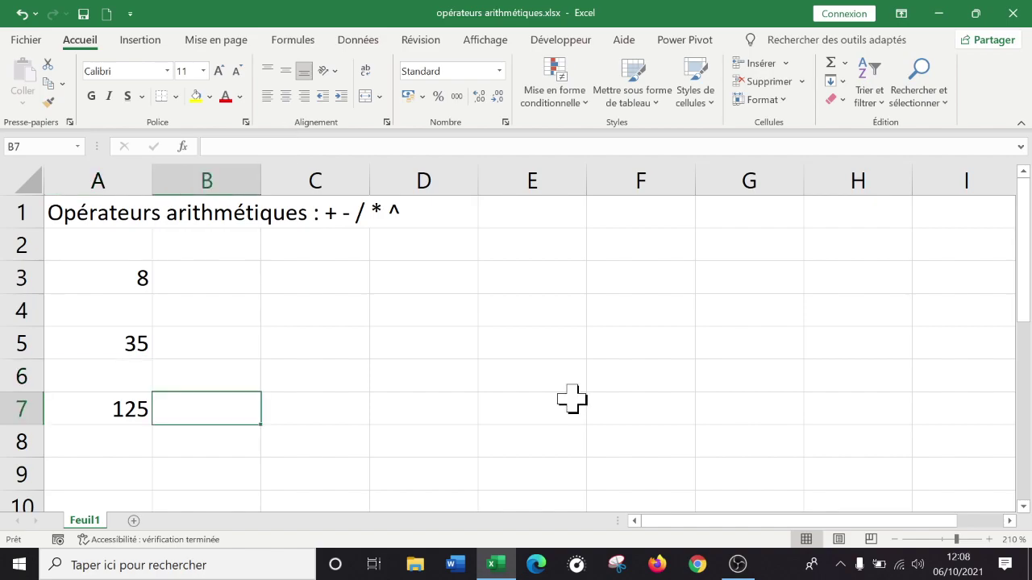
pyautogui.click(88, 407)
pyautogui.write('=5^3')
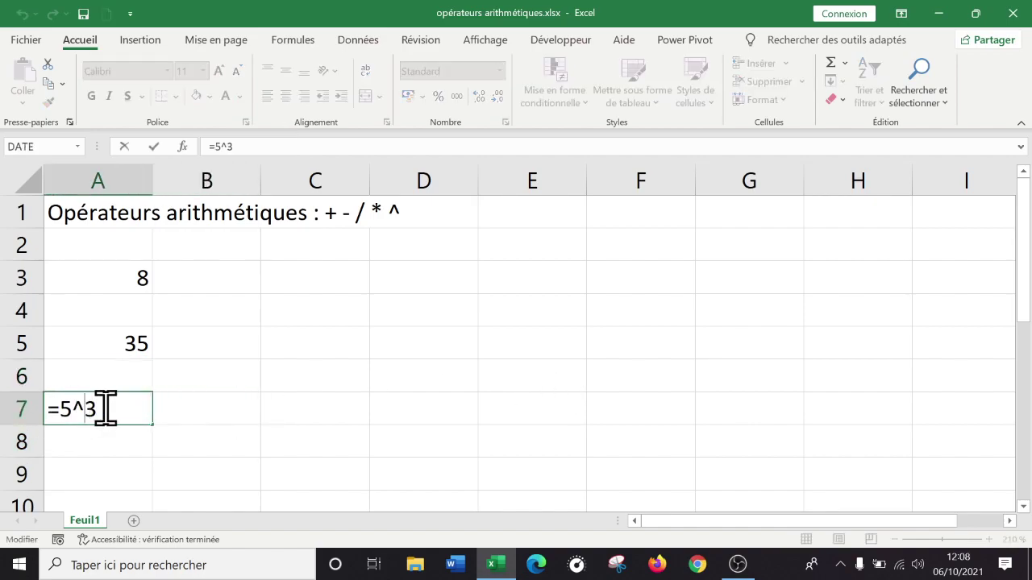
pyautogui.hotkey('ctrl', 'Return')
pyautogui.click(308, 411)
# Switch to Word, create a blank document and enlarge its display to 250 %.
pyautogui.click(455, 564)
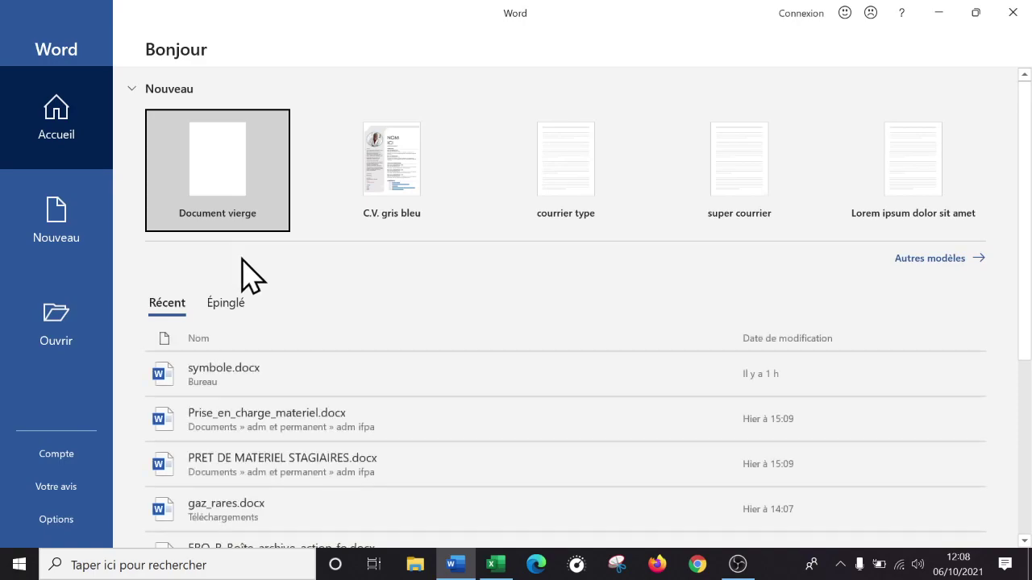
pyautogui.click(253, 187)
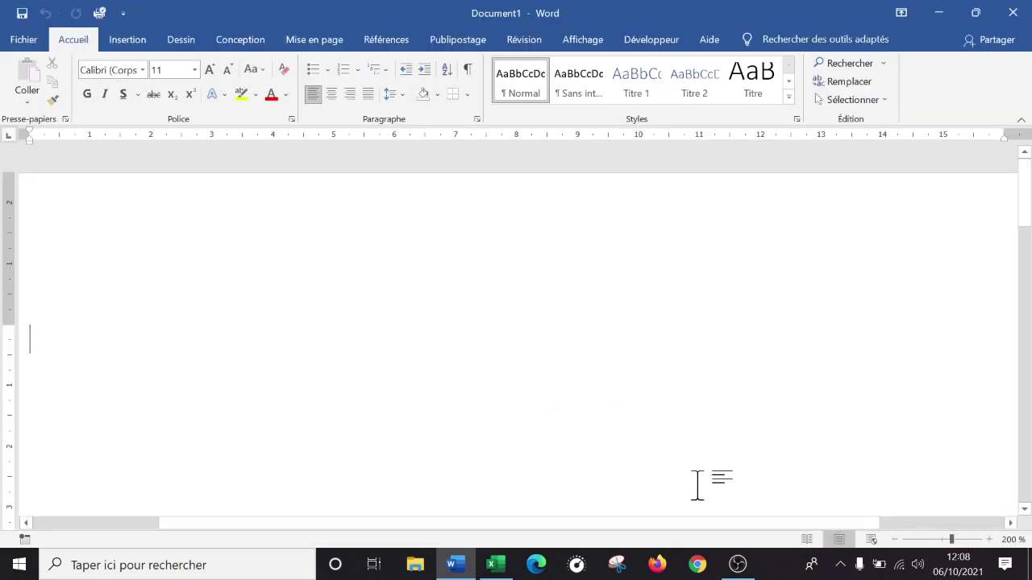
pyautogui.click(988, 540)
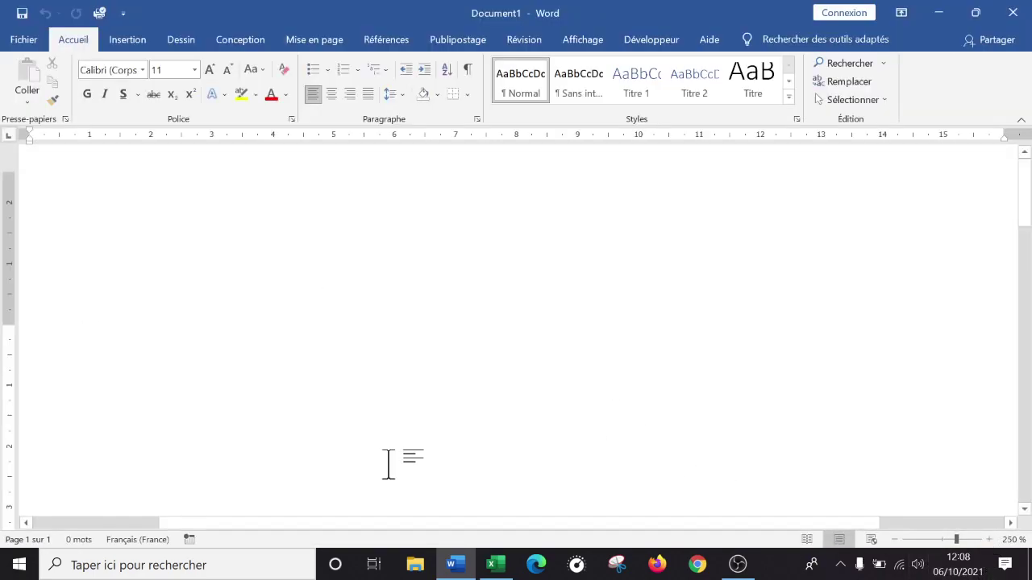
# Write 53 in the document and format the 3 as superscript to show 5 cubed.
pyautogui.write('53')
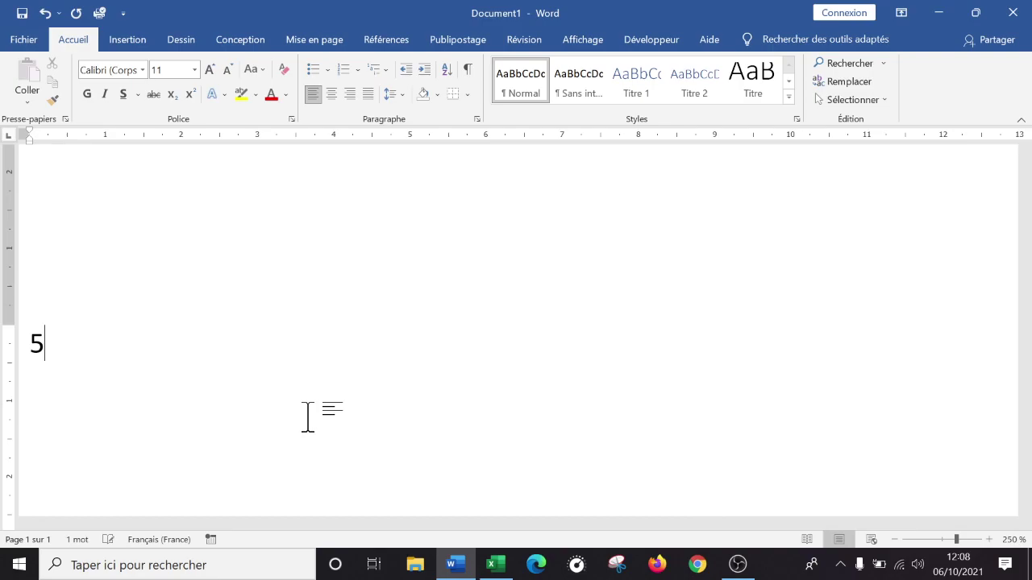
pyautogui.moveTo(65, 341); pyautogui.dragTo(45, 341)
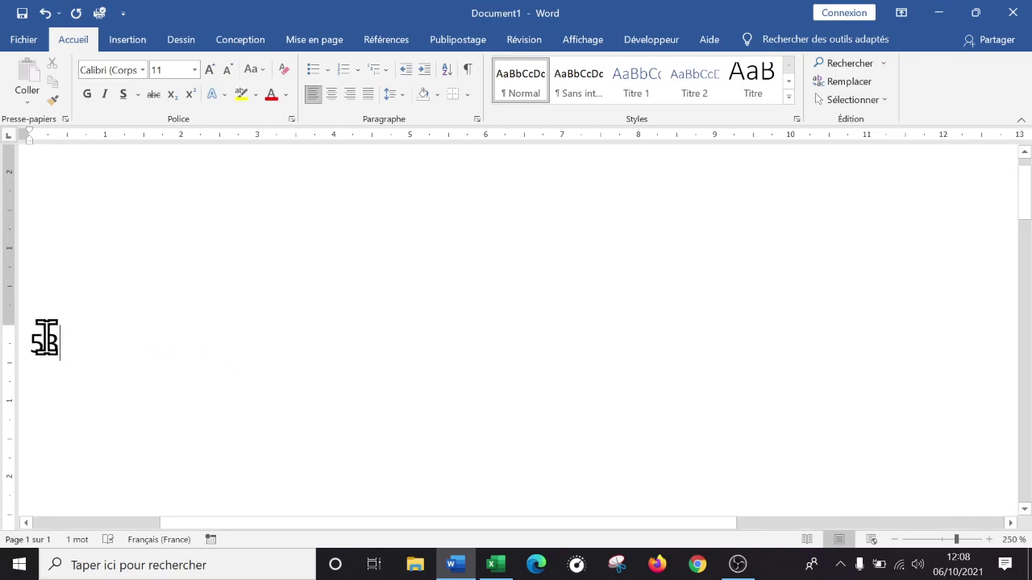
pyautogui.click(191, 94)
pyautogui.click(76, 338)
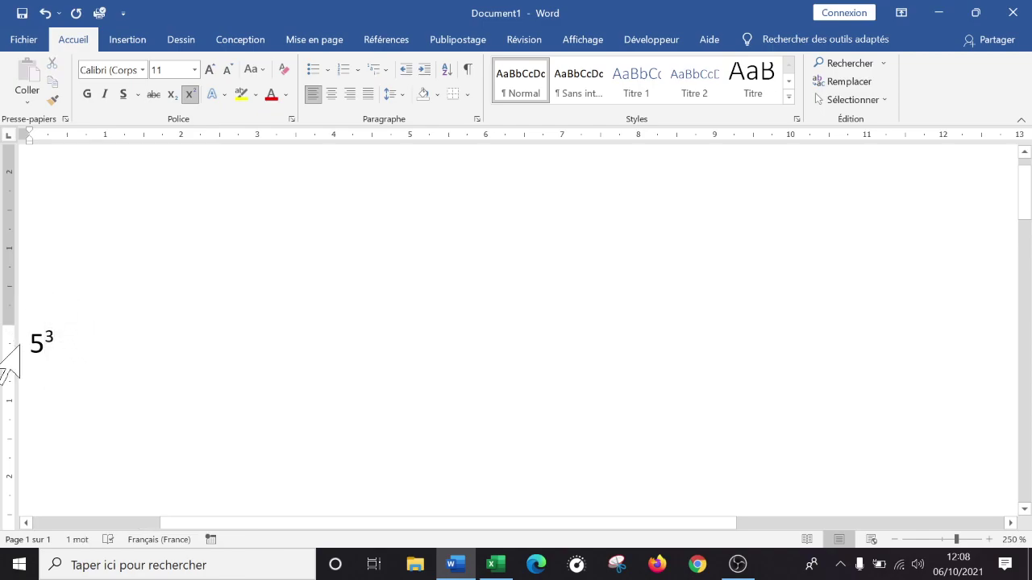
pyautogui.moveTo(633, 523); pyautogui.dragTo(537, 522)
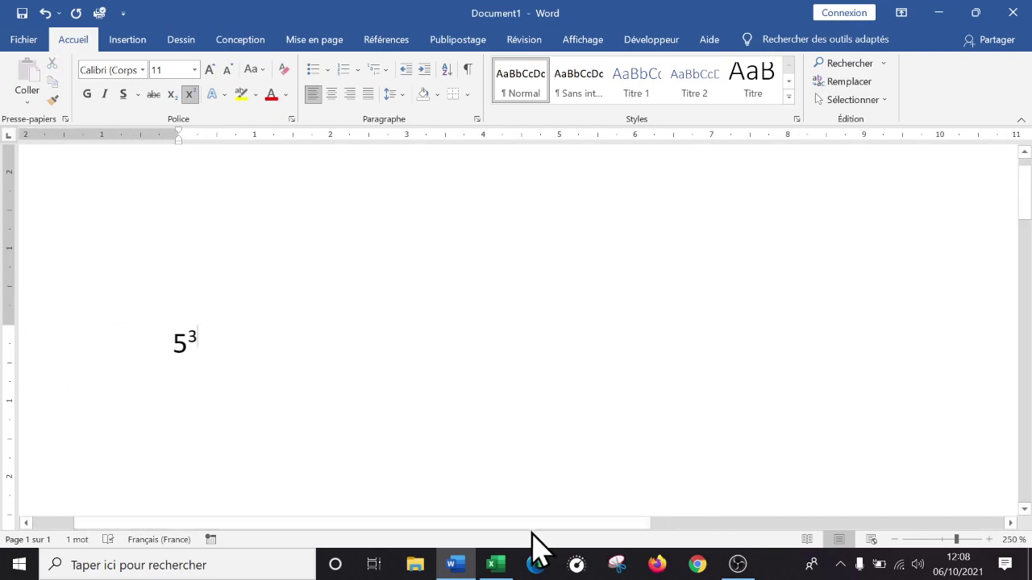
# Switch back to Excel and review the formulas in cells A7, A5 and A3.
pyautogui.click(497, 564)
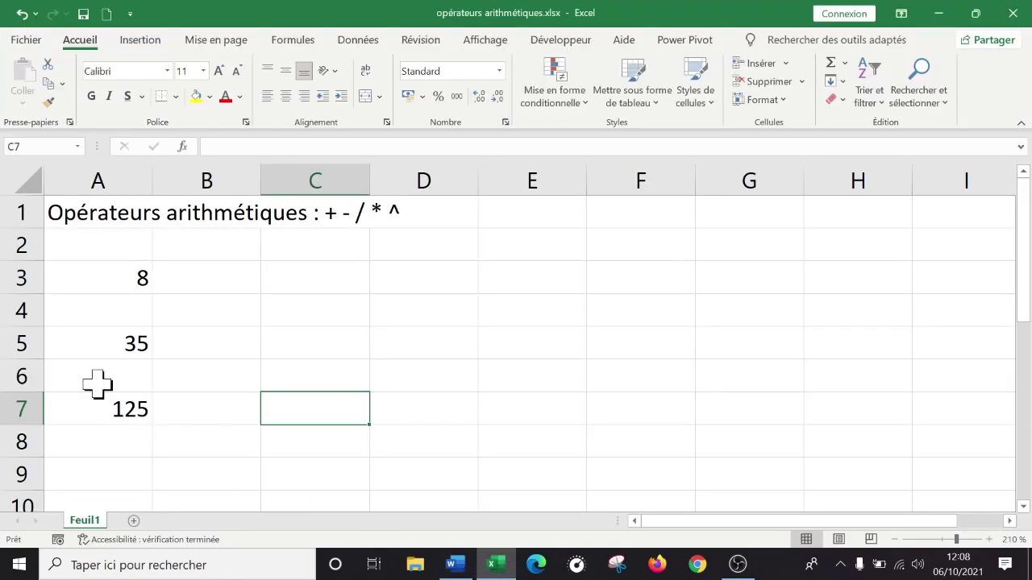
pyautogui.click(110, 408)
pyautogui.doubleClick(111, 409)
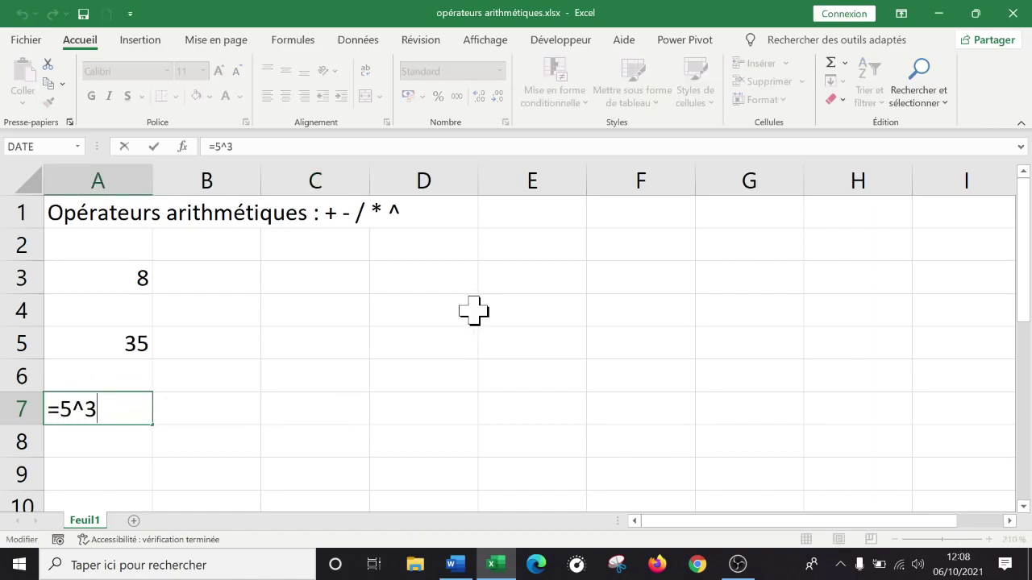
pyautogui.press('Return')
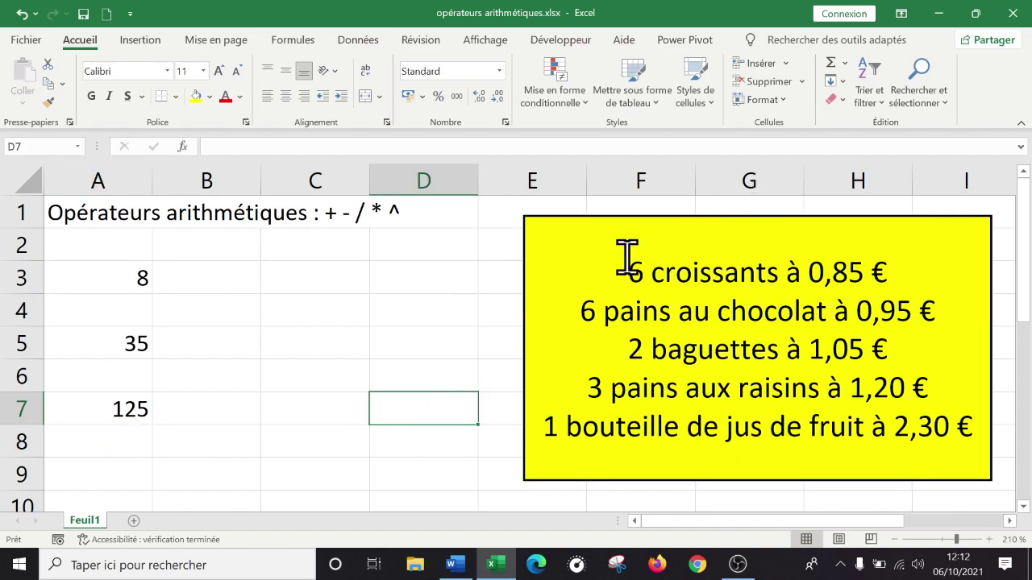
pyautogui.click(111, 446)
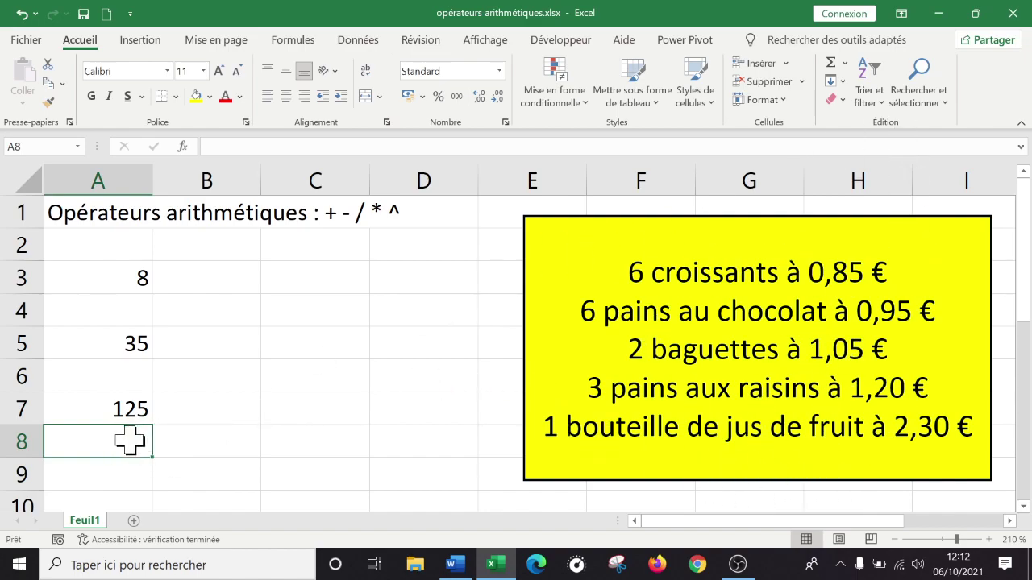
pyautogui.click(128, 407)
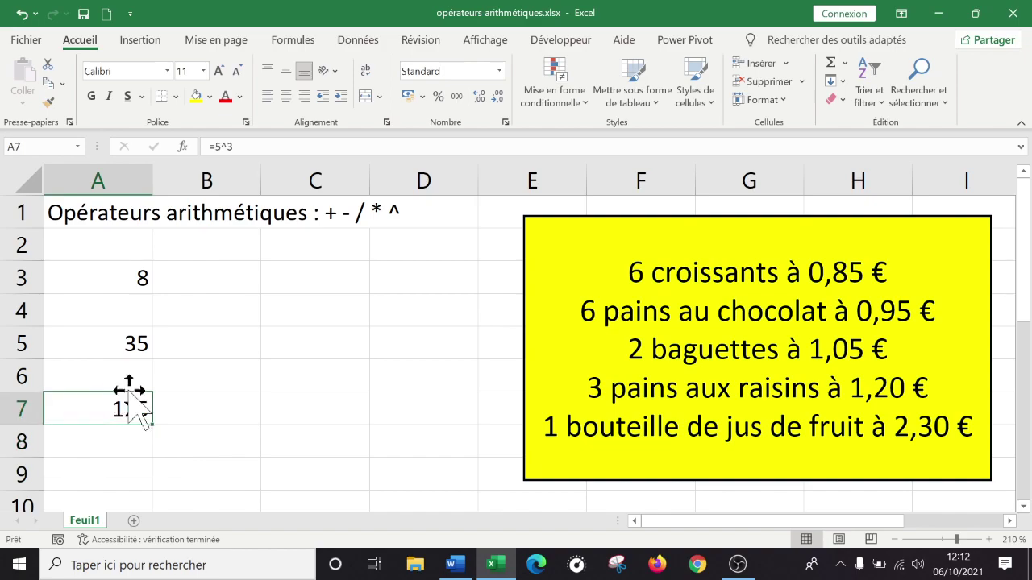
pyautogui.click(130, 338)
pyautogui.click(128, 276)
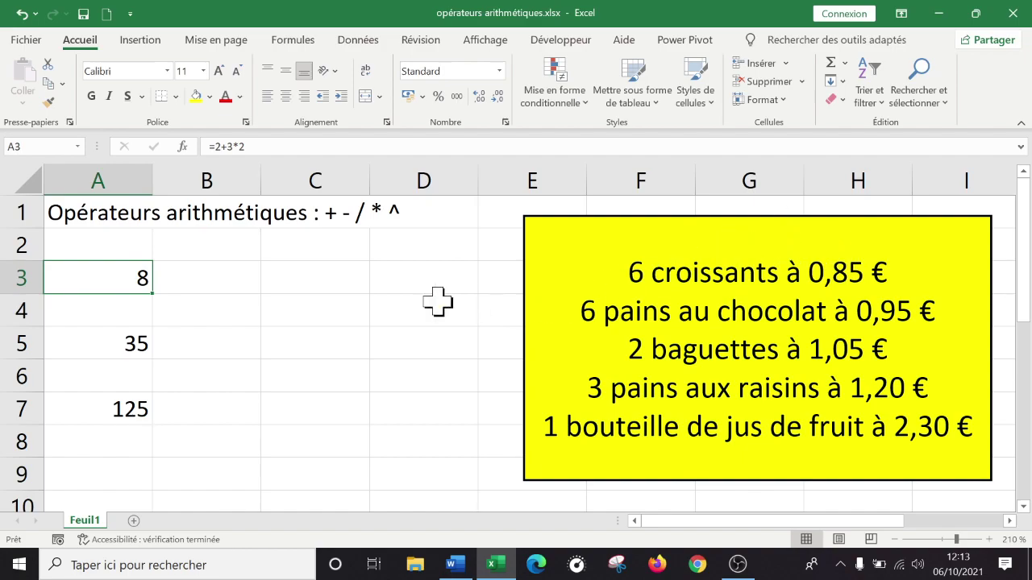
pyautogui.click(341, 283)
pyautogui.write('0')
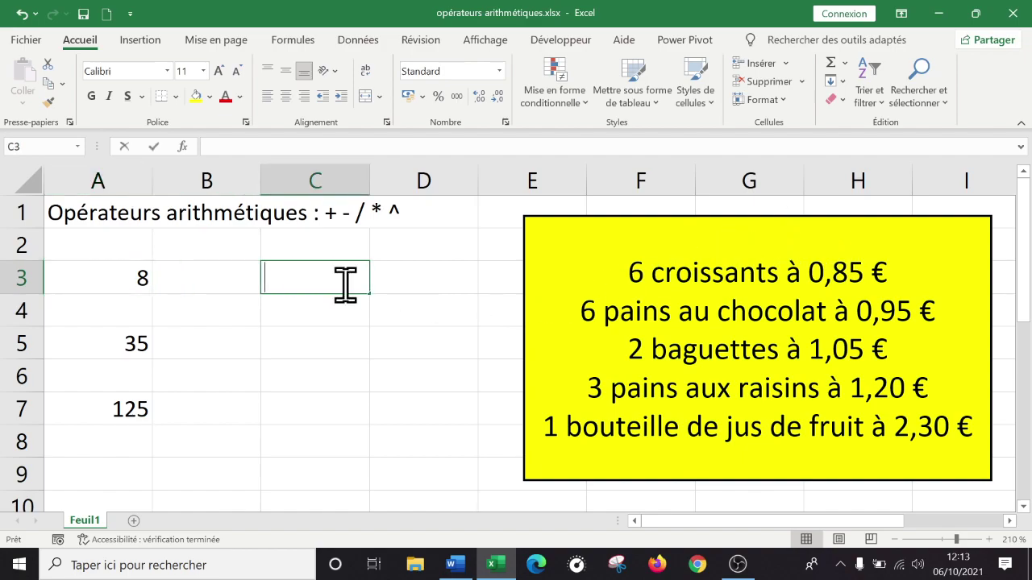
pyautogui.write(',85')
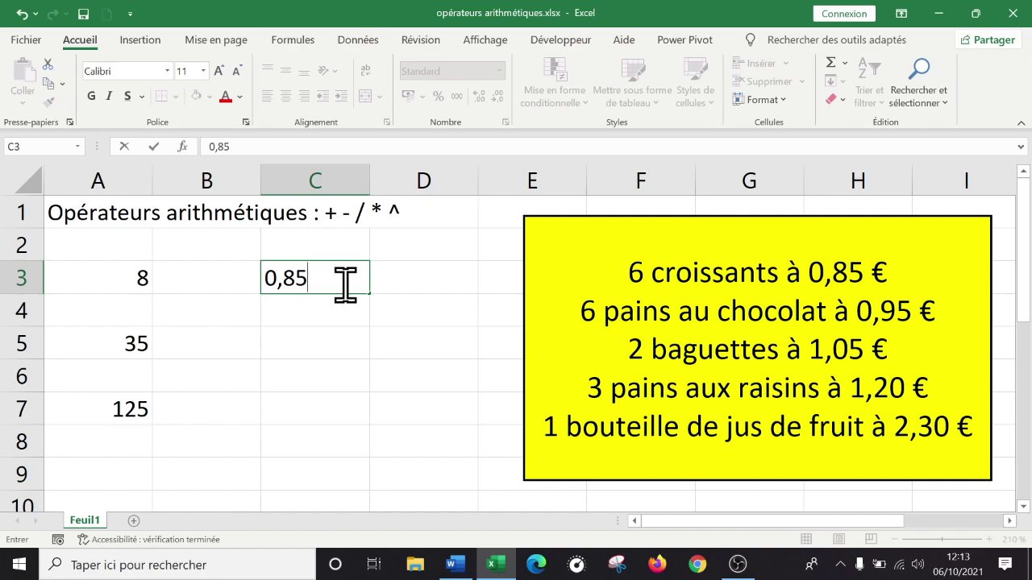
pyautogui.press('Escape')
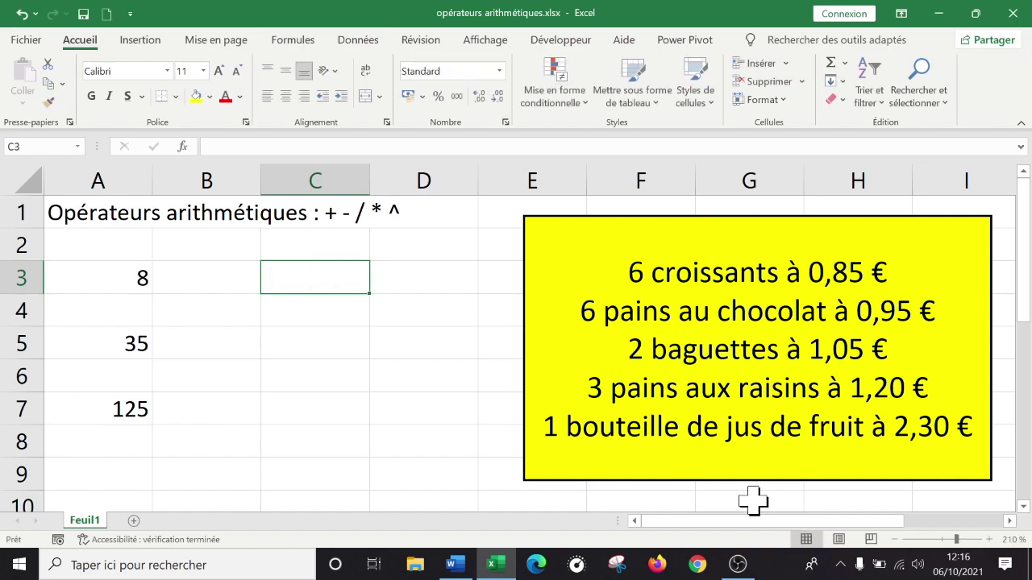
# Enter the bakery total in C5 as =6*0,85+6*0,95+2*1,05+3*1,2+2,3.
pyautogui.press('Down')
pyautogui.press('Down')
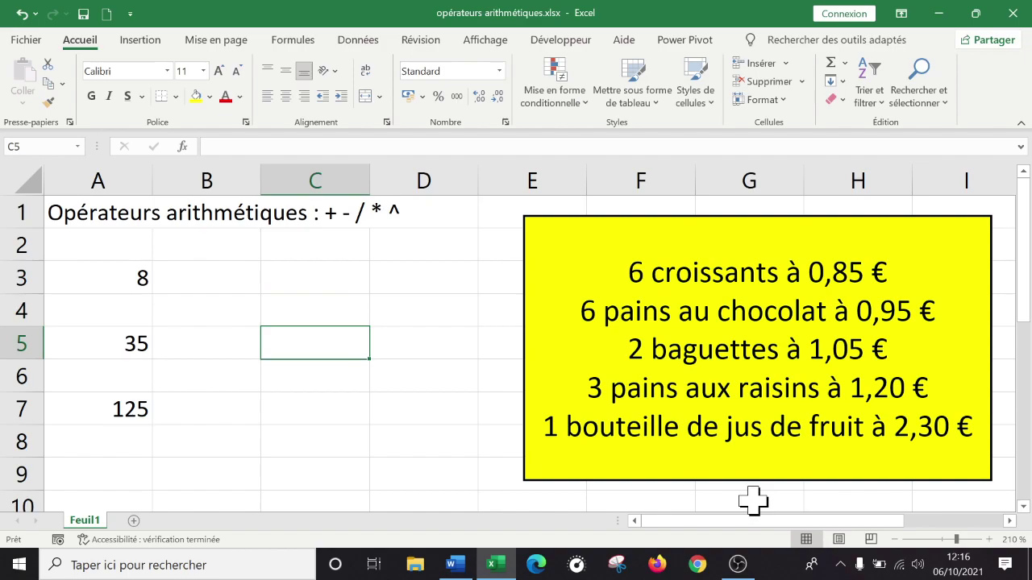
pyautogui.press('Down')
pyautogui.press('Down')
pyautogui.press('Up')
pyautogui.press('Up')
pyautogui.press('Right')
pyautogui.press('Left')
pyautogui.write('=')
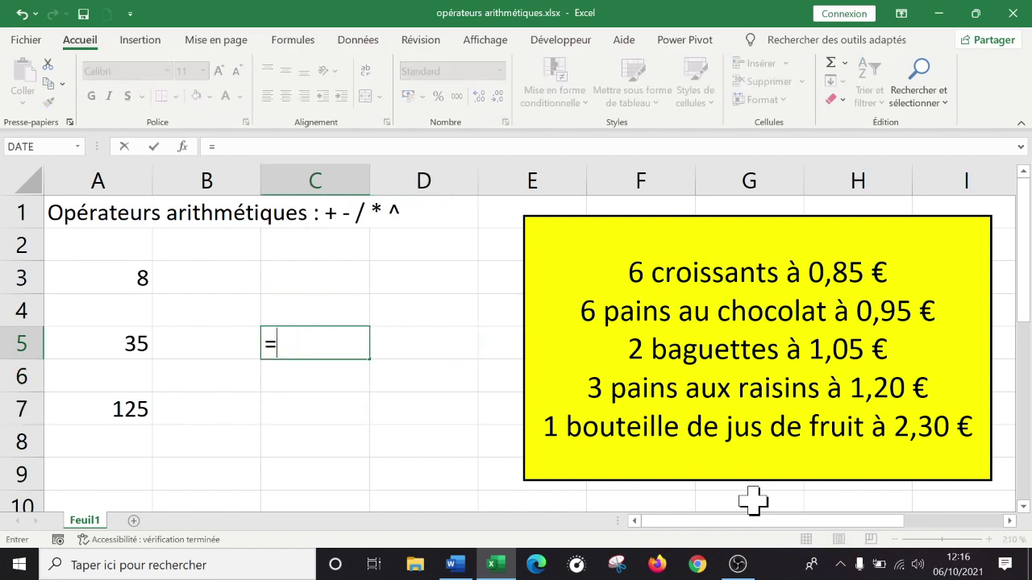
pyautogui.write('6*0')
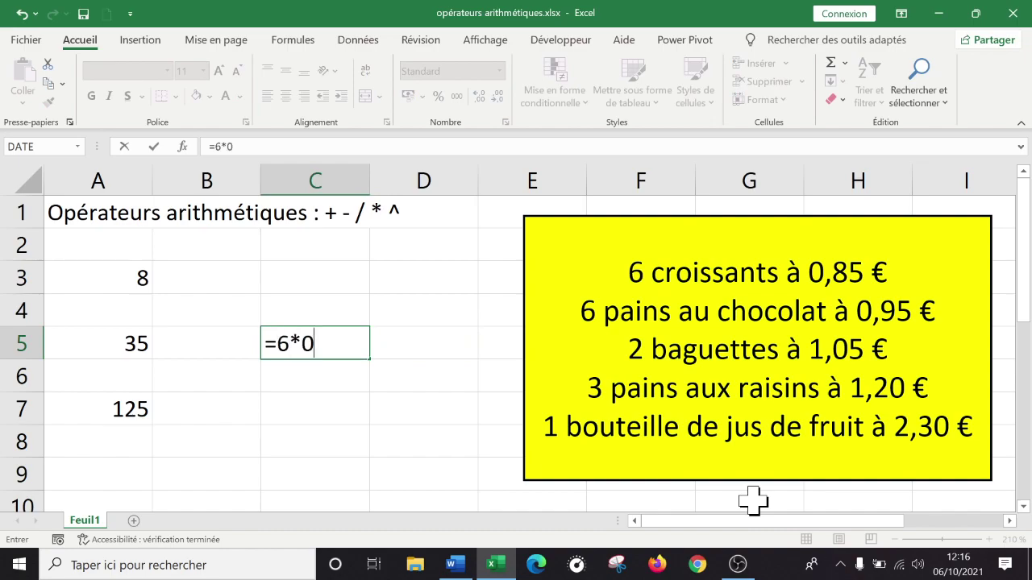
pyautogui.write(',85+6*0')
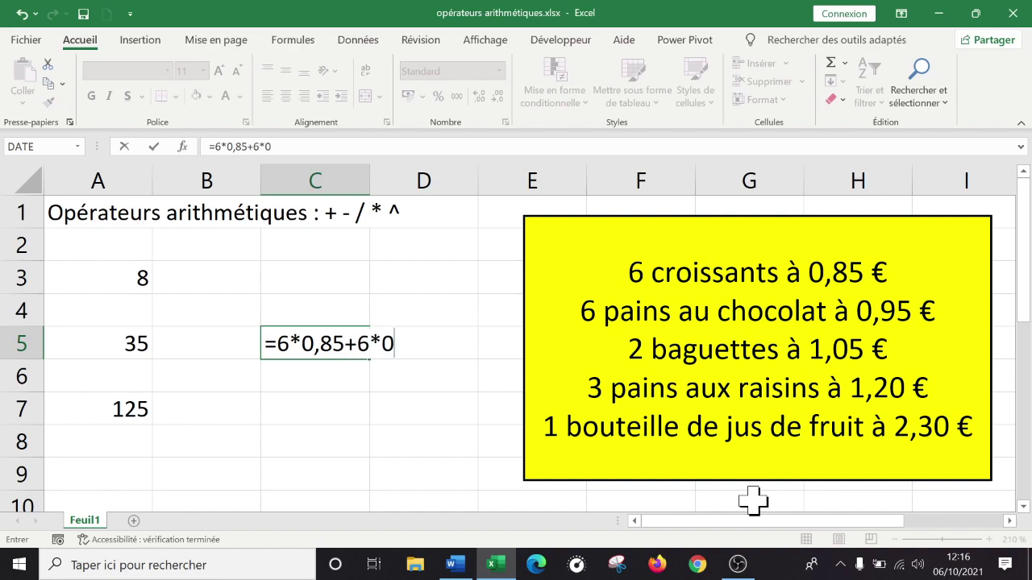
pyautogui.write(',95+2*')
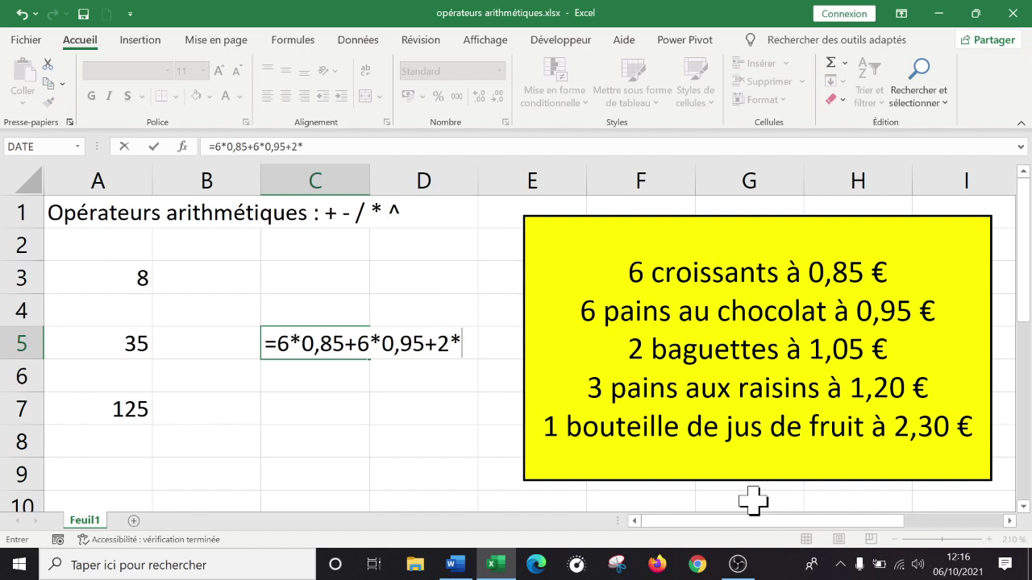
pyautogui.write('1,05')
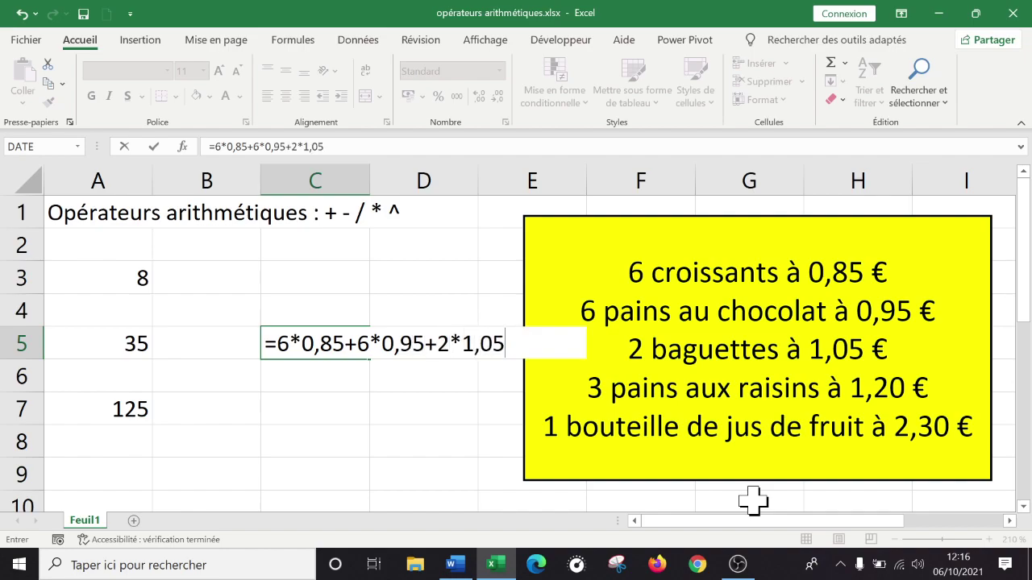
pyautogui.write('+3*1,2')
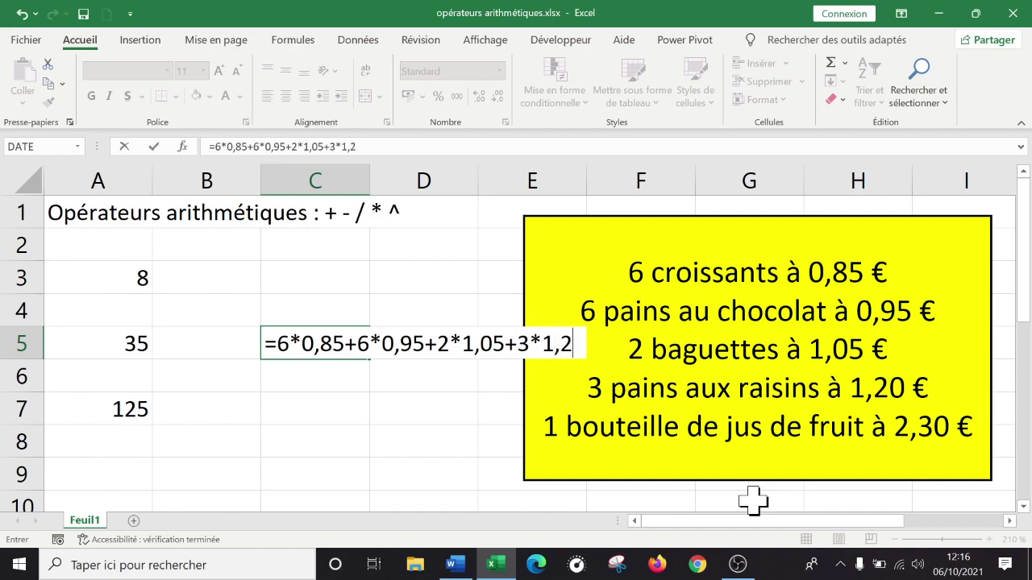
pyautogui.write('+')
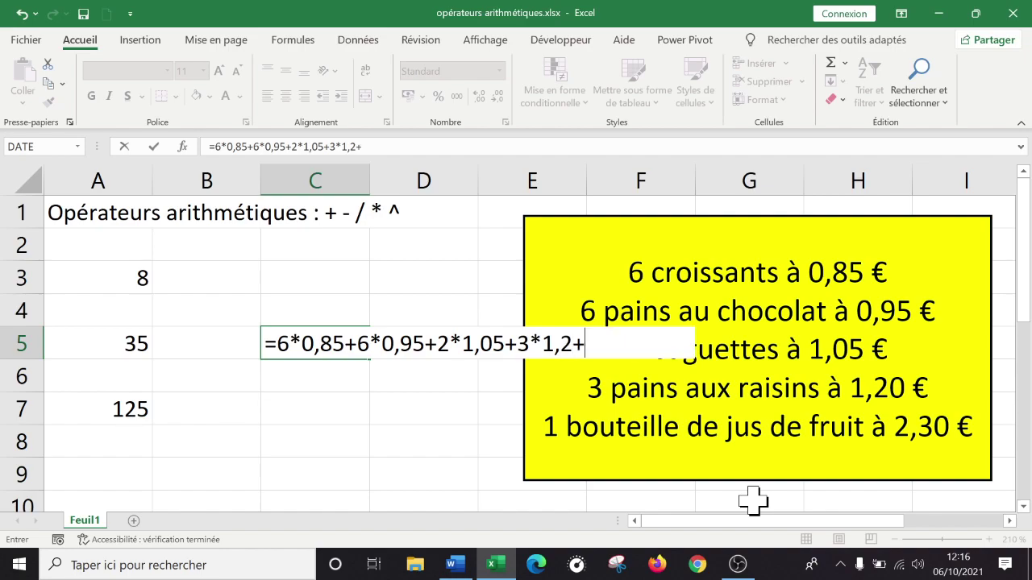
pyautogui.write('2,3')
pyautogui.press('Return')
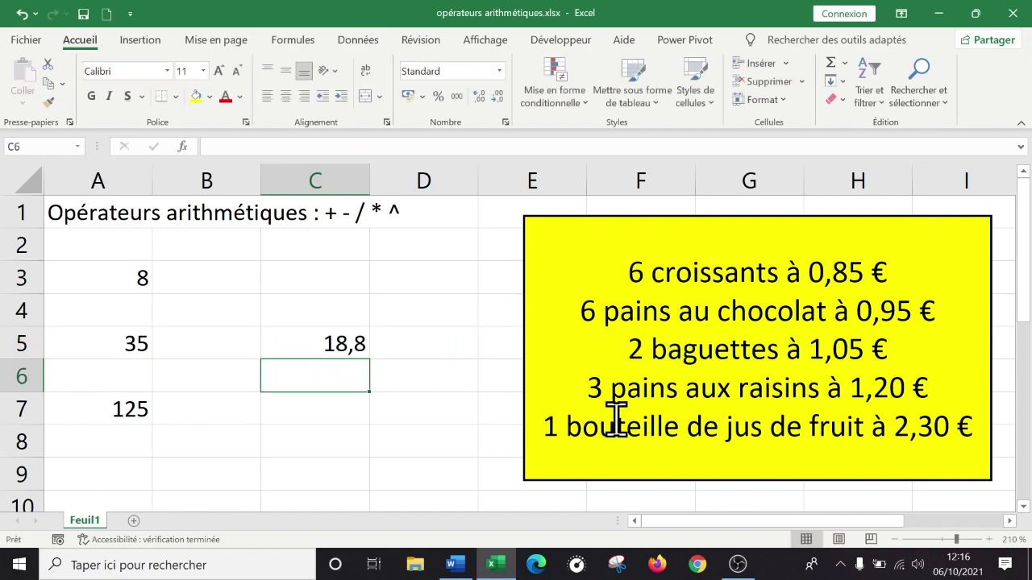
# Try enclosing 6*0,85 in parentheses in C5's formula, and remove them again.
pyautogui.doubleClick(322, 341)
pyautogui.click(275, 334)
pyautogui.write('(6*0')
pyautogui.click(352, 339)
pyautogui.write(')+6*0,95+2*1,05+3*1,2+2,3')
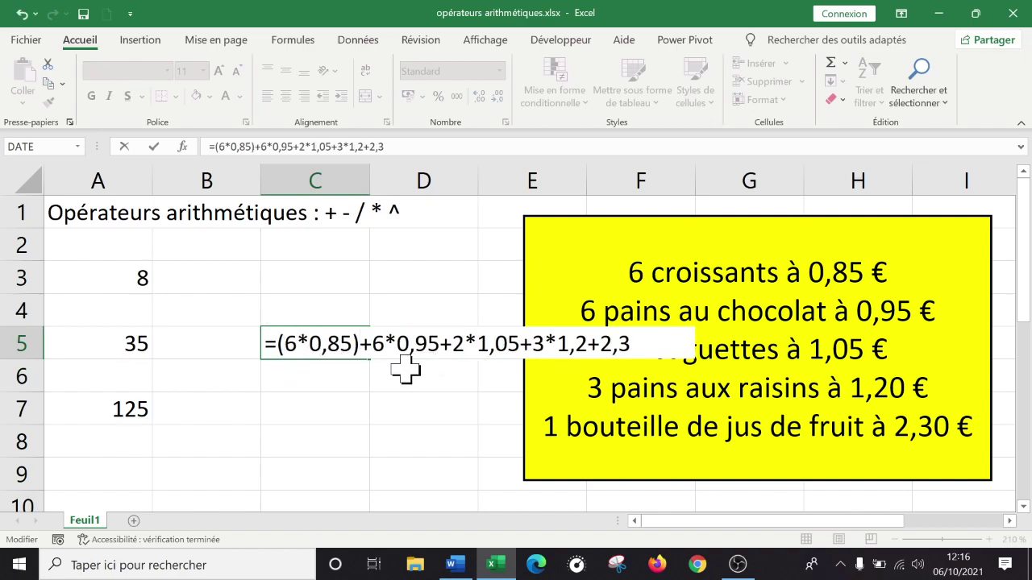
pyautogui.press('BackSpace')
pyautogui.click(285, 341)
pyautogui.press('BackSpace')
pyautogui.click(345, 380)
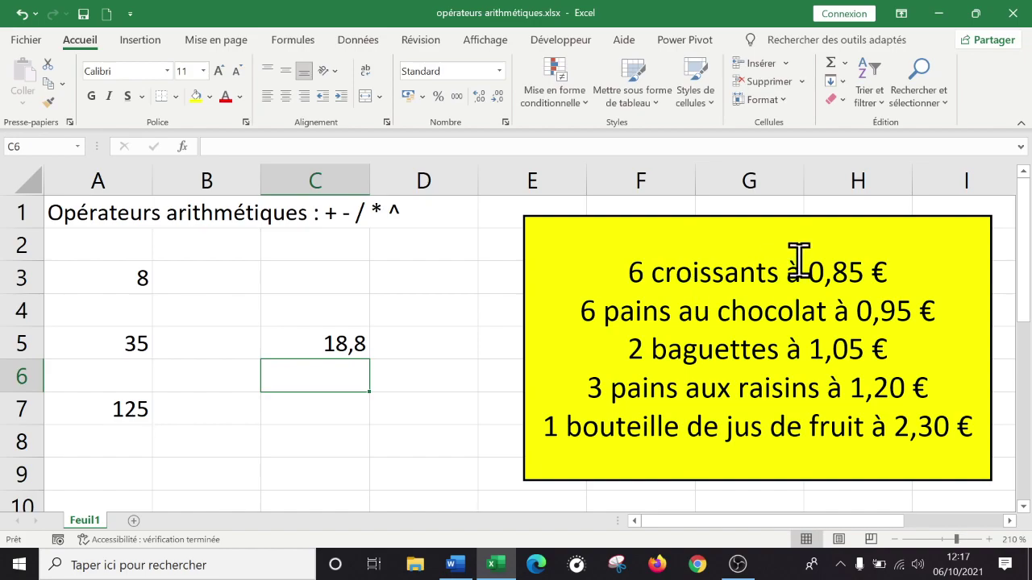
# Enter the factored version of the bakery total in C6 as =6*(0,85+0,95)+2*1,05+3*1,2+2,3.
pyautogui.write('=6')
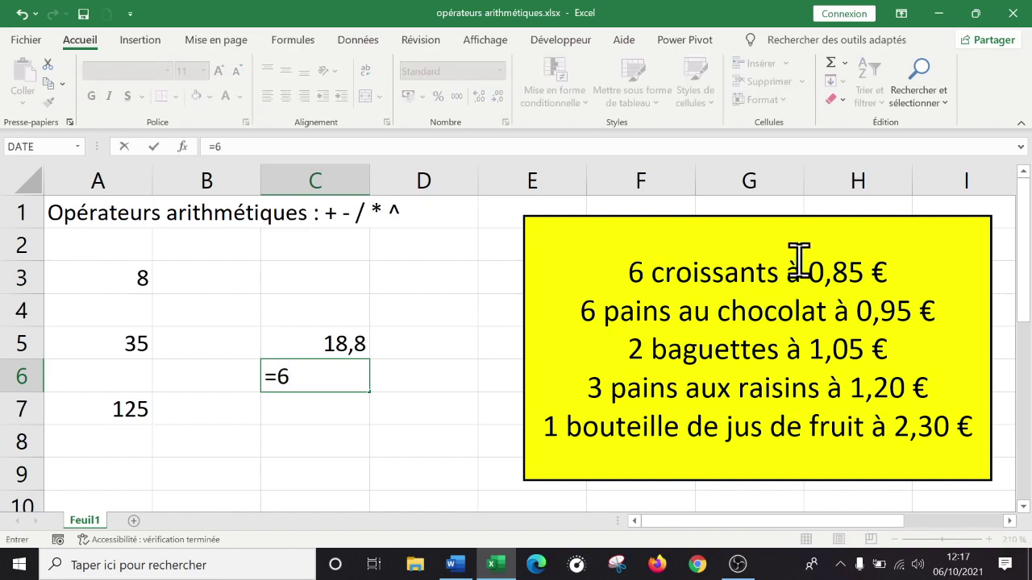
pyautogui.write('*(0,85')
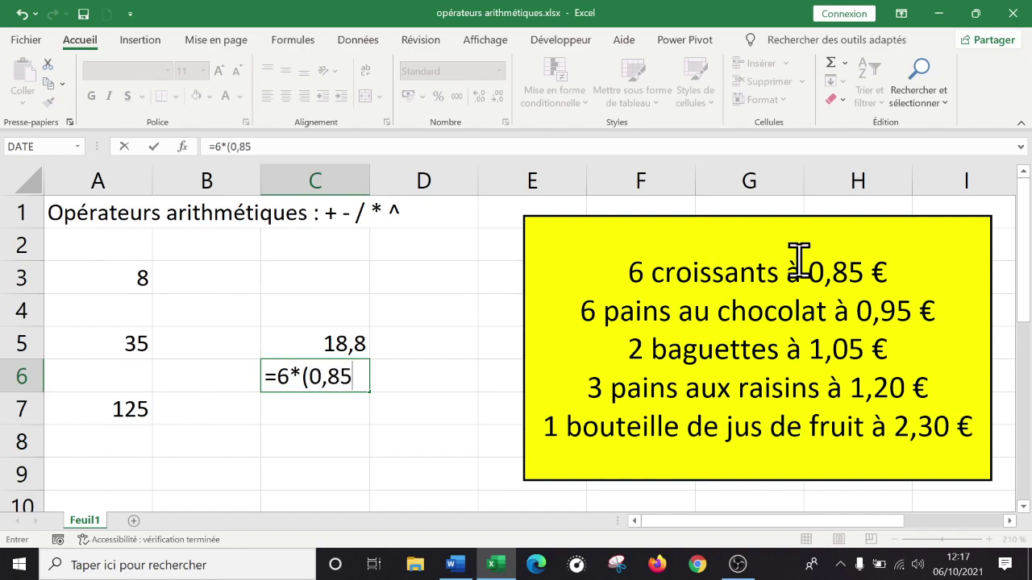
pyautogui.write('+0,95)+2')
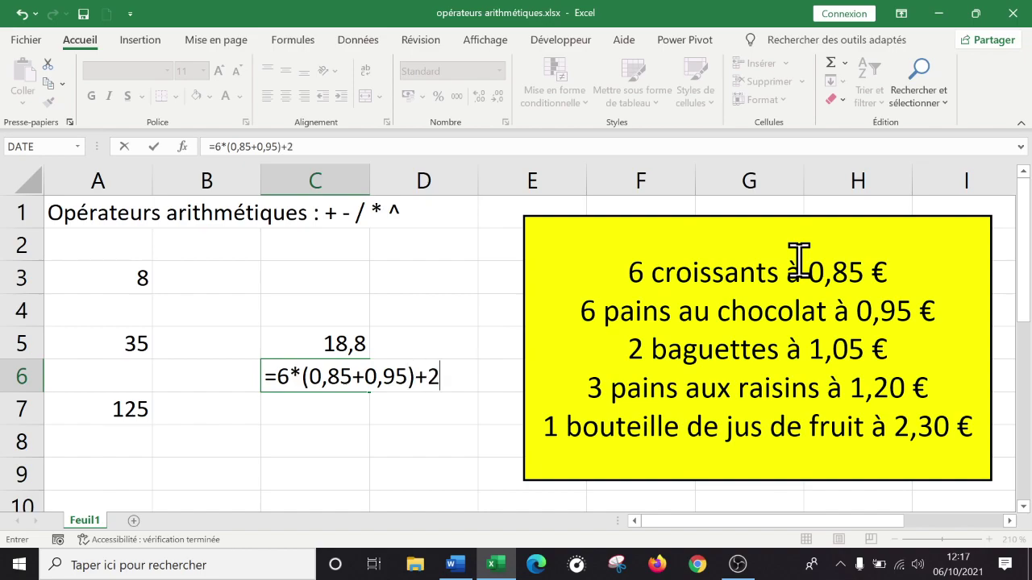
pyautogui.write('*1,0')
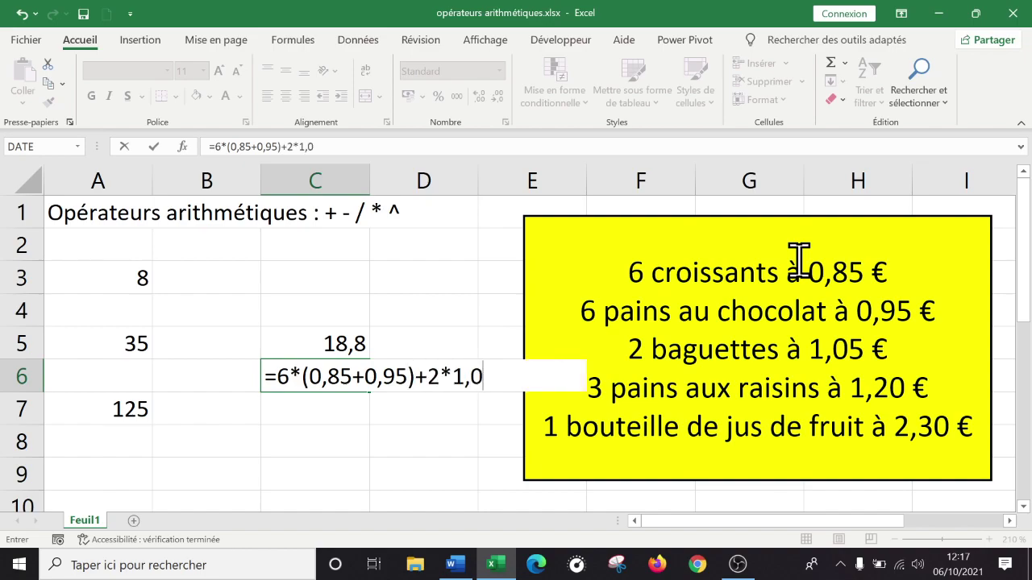
pyautogui.write('5+3*1,2+2,3')
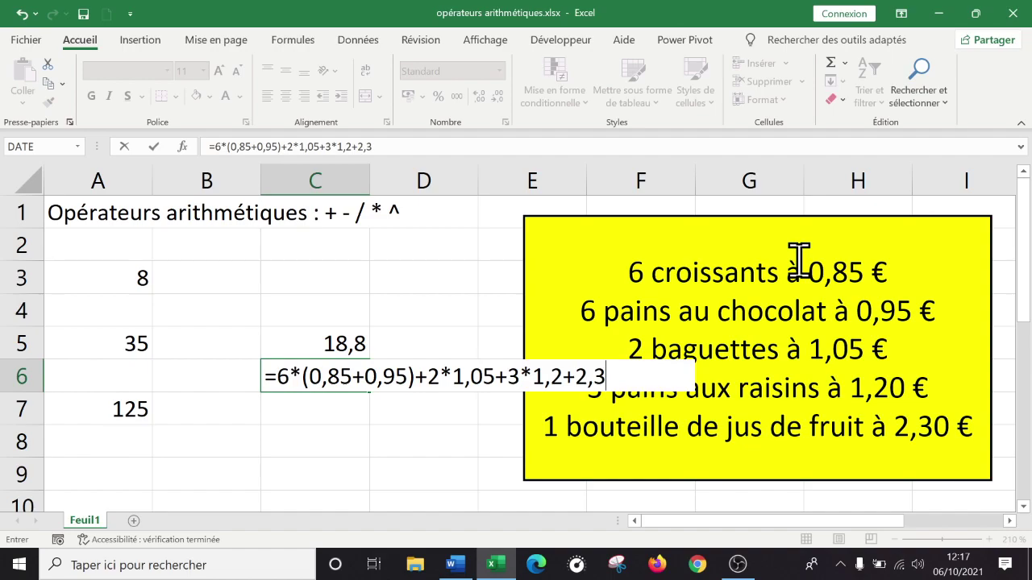
pyautogui.press('Return')
pyautogui.press('Up')
pyautogui.press('Down')
pyautogui.press('Up')
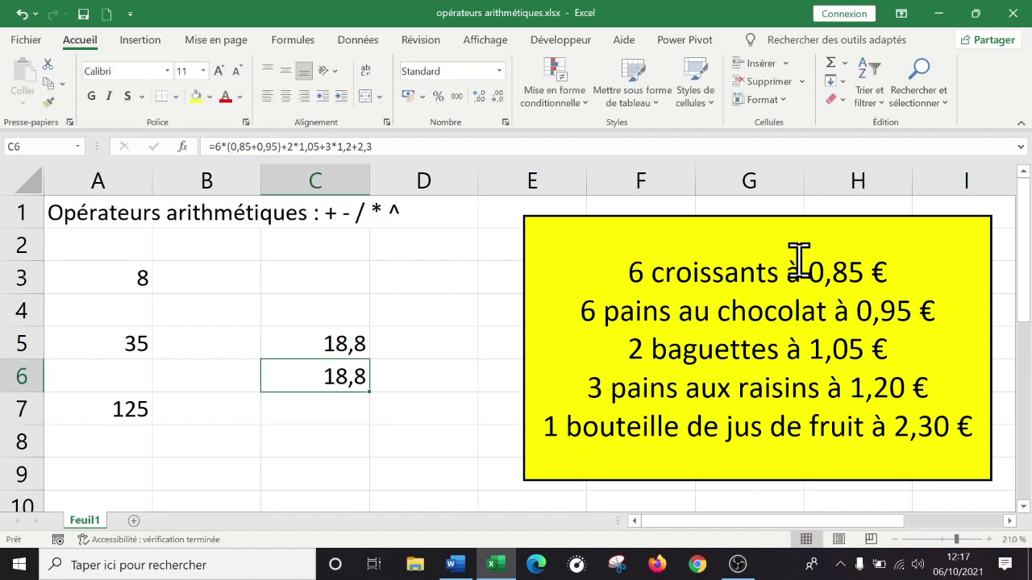
# Compare cells C5 and C6, and temporarily add parentheses around the croissant product in C5 before restoring its formula.
pyautogui.click(345, 343)
pyautogui.click(342, 375)
pyautogui.doubleClick(339, 339)
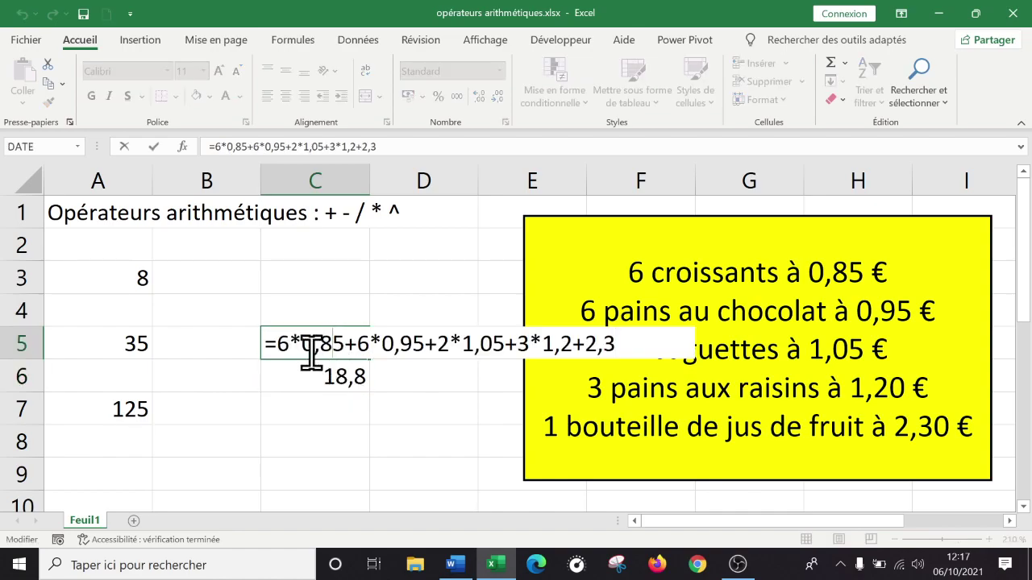
pyautogui.click(277, 342)
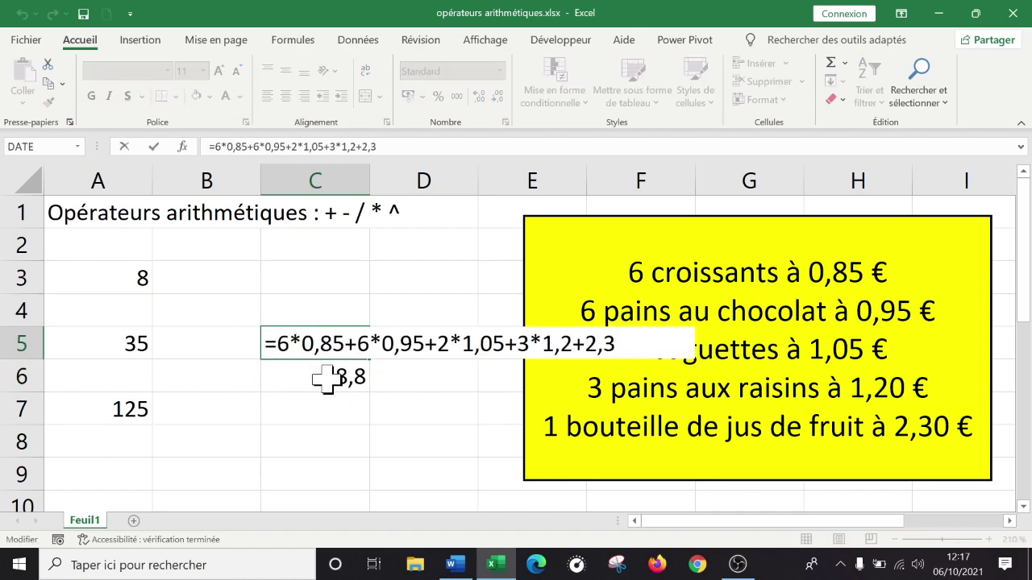
pyautogui.write('(')
pyautogui.click(352, 344)
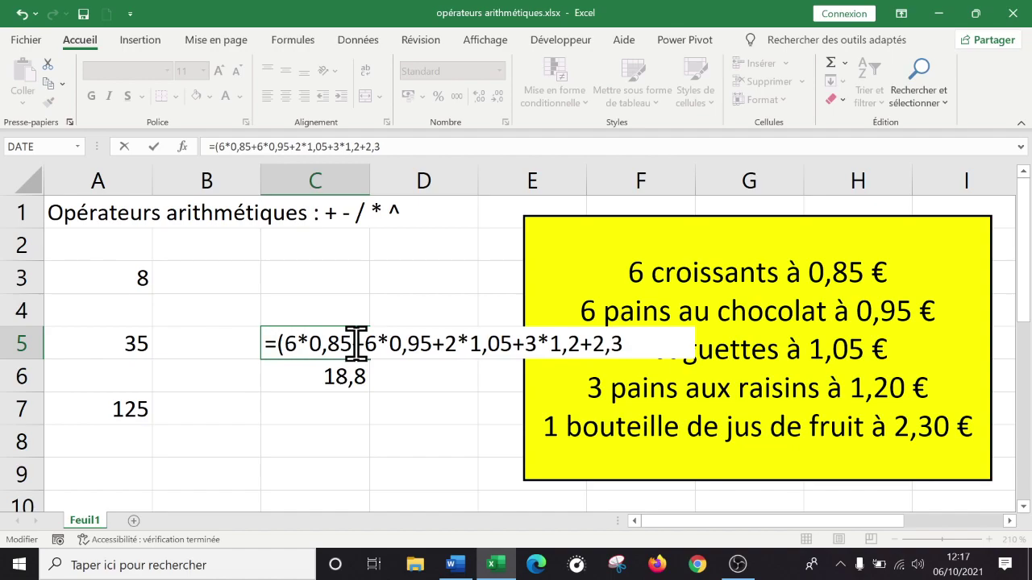
pyautogui.write(')')
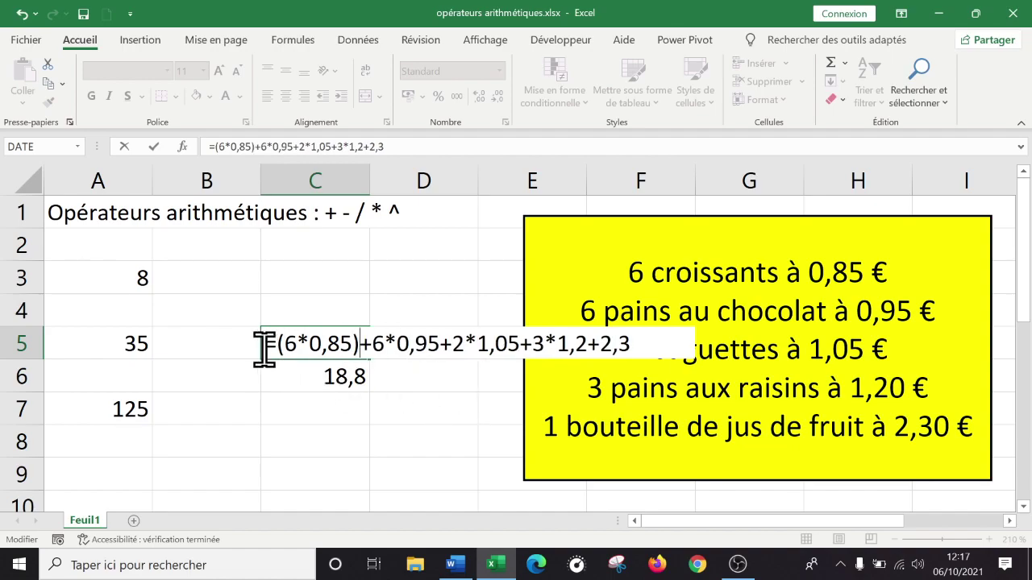
pyautogui.press('BackSpace')
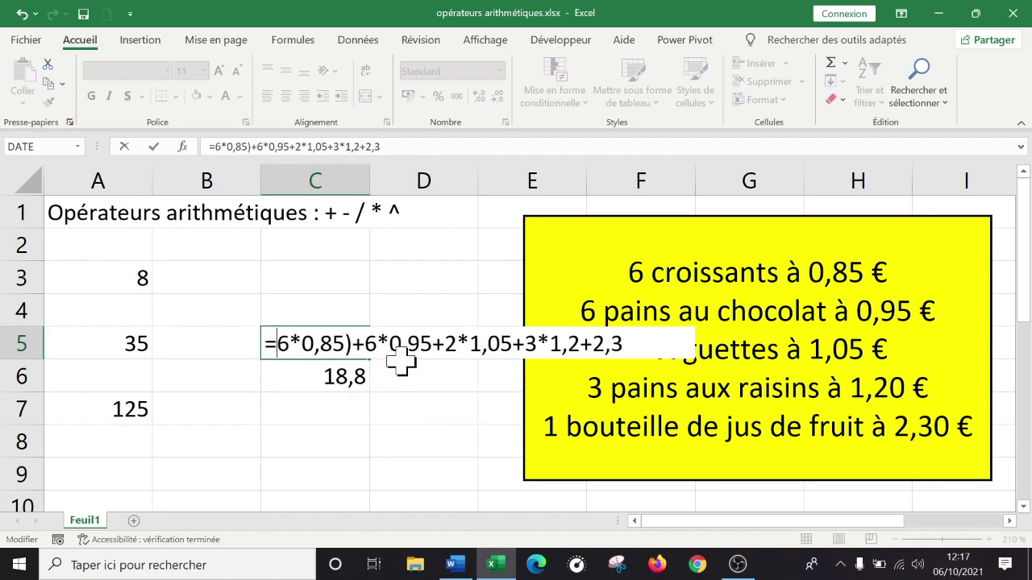
pyautogui.press('BackSpace')
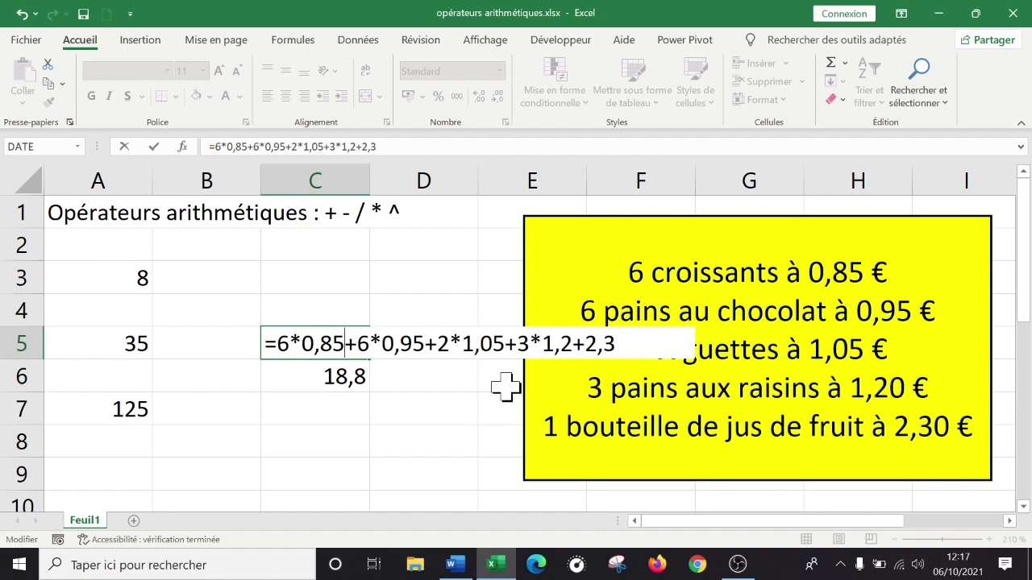
pyautogui.press('Return')
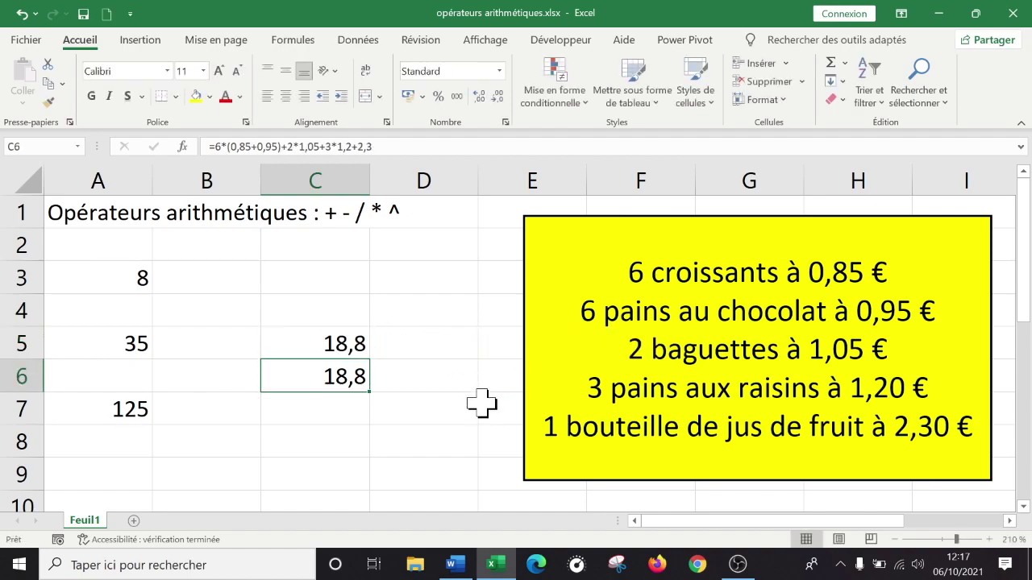
pyautogui.doubleClick(323, 339)
pyautogui.moveTo(380, 364); pyautogui.dragTo(379, 393)
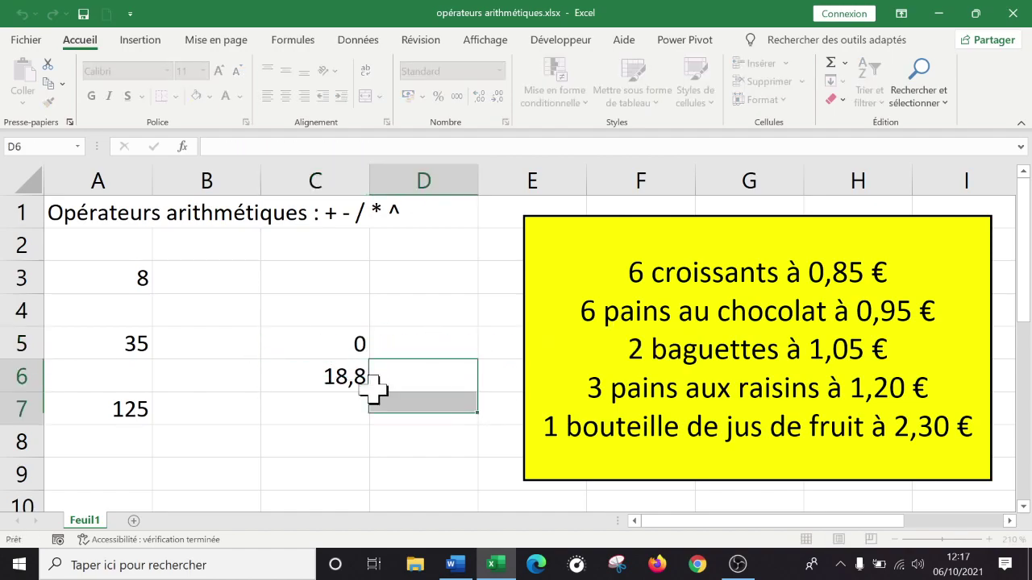
pyautogui.press('Escape')
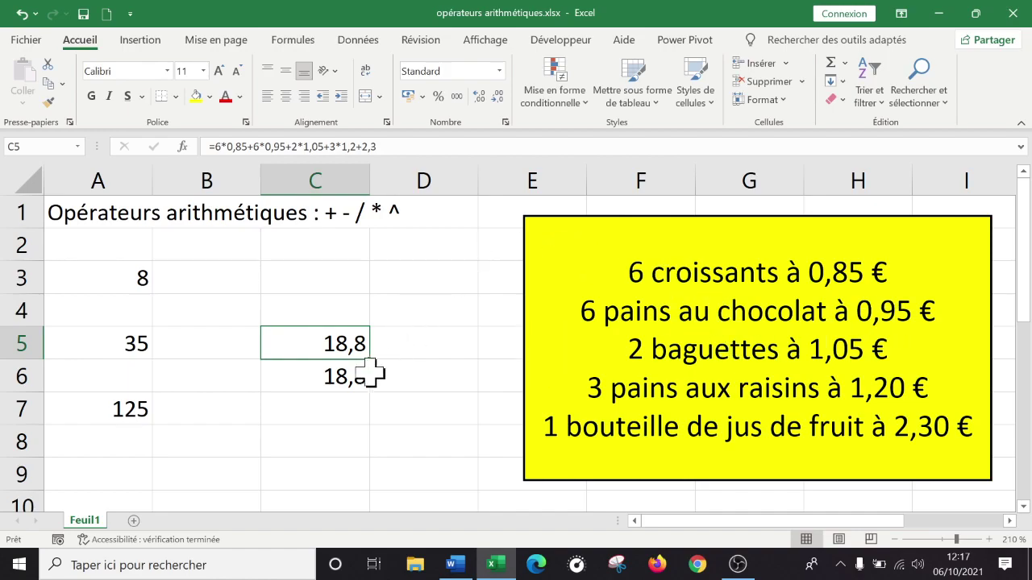
pyautogui.doubleClick(335, 345)
pyautogui.press('Escape')
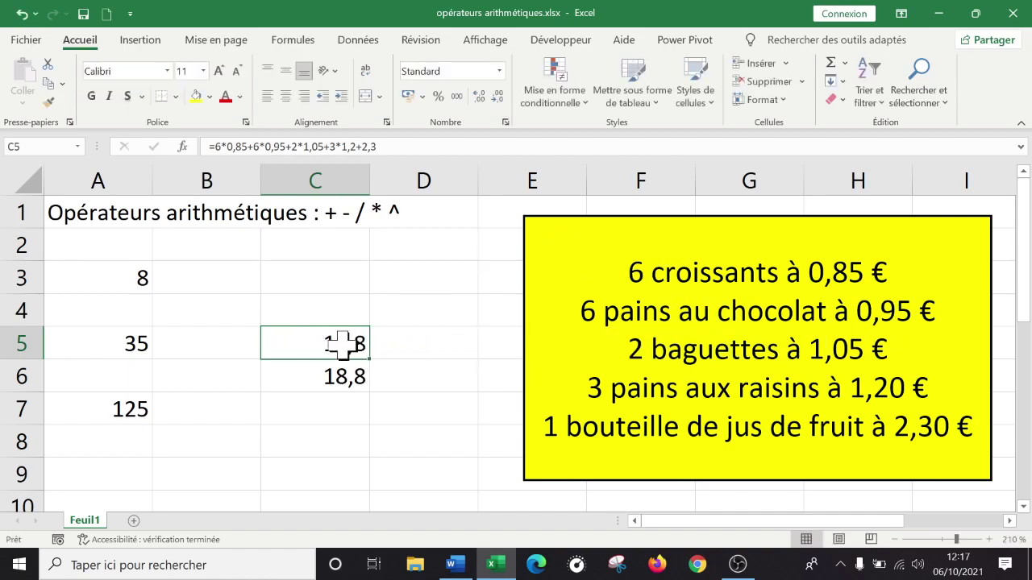
# Set the baguette unit price in C5's formula to 1,15.
pyautogui.click(319, 143)
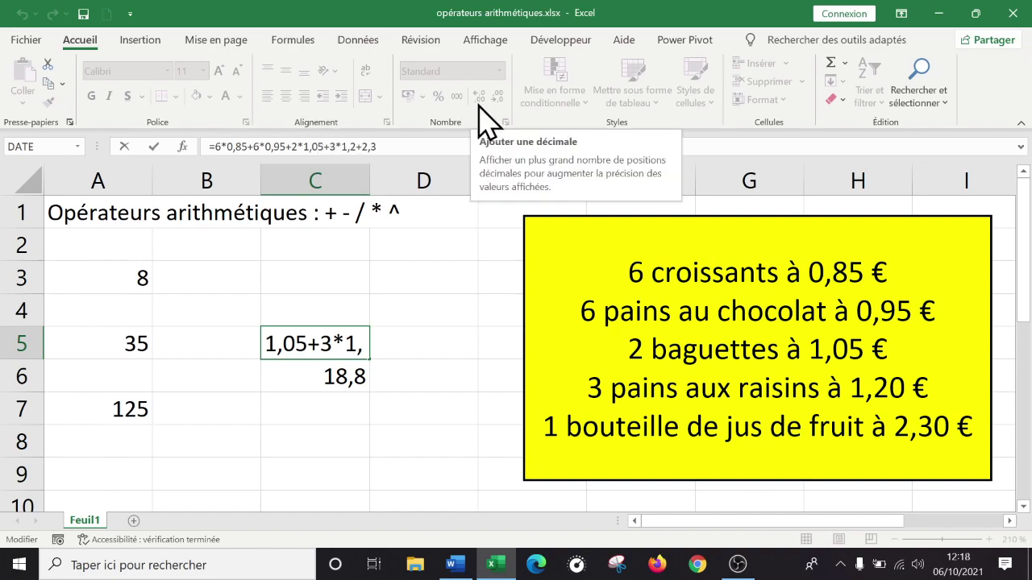
pyautogui.press('BackSpace')
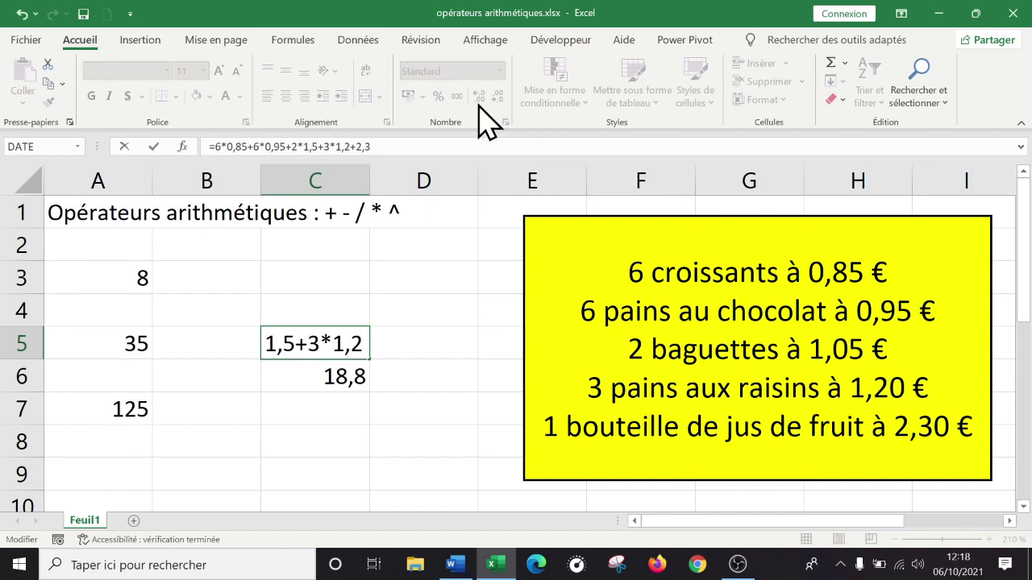
pyautogui.write('1')
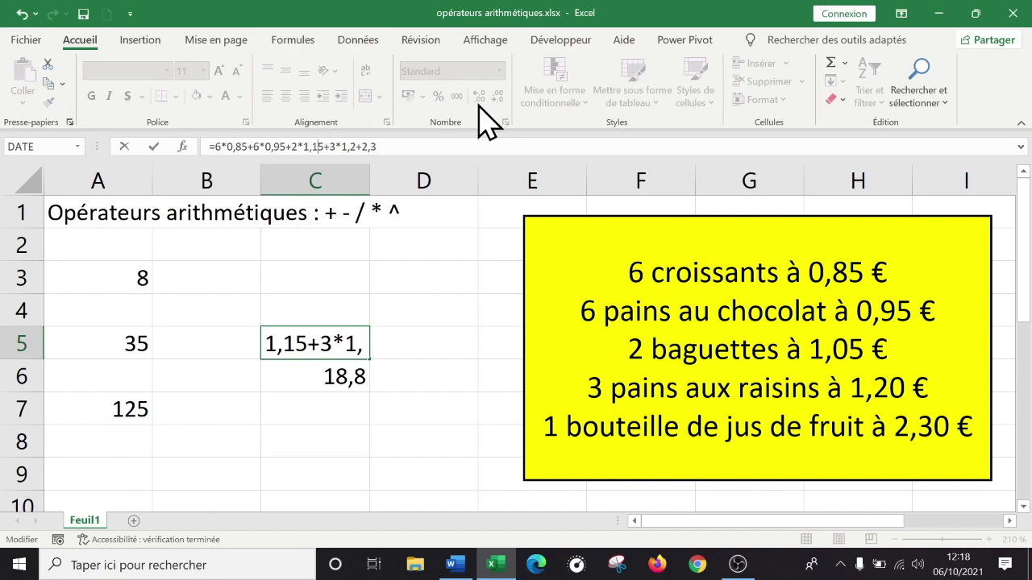
pyautogui.press('Return')
pyautogui.press('Up')
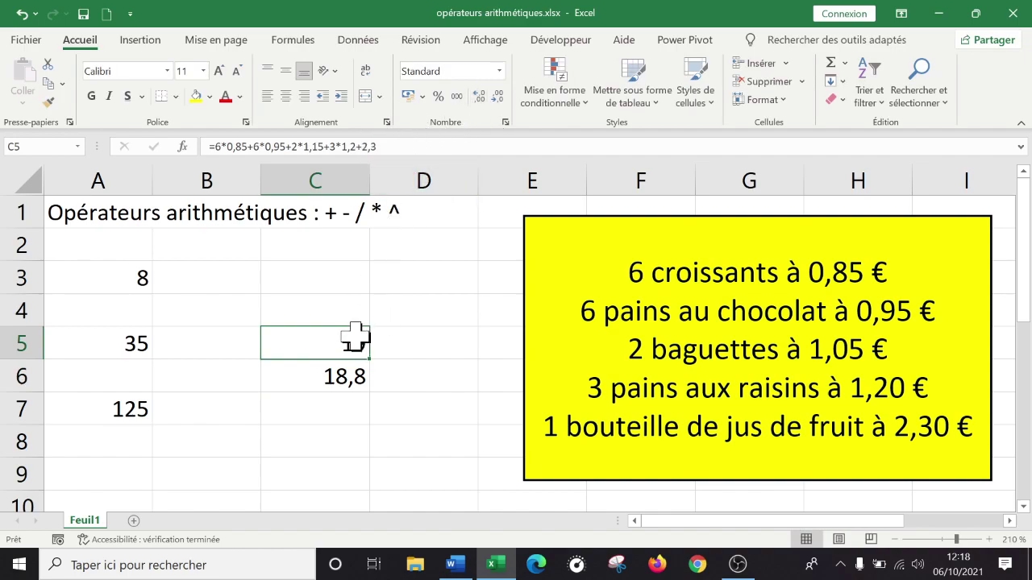
# Open clavier.jpg from the "adm et permanent" folder to view the keyboard layout, and return to the Excel workbook.
pyautogui.click(425, 568)
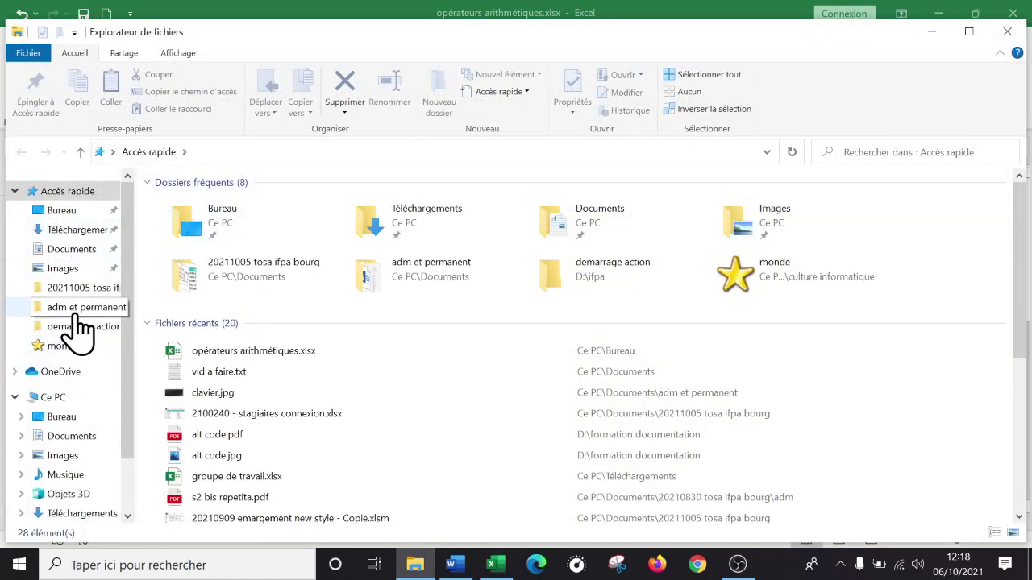
pyautogui.click(81, 310)
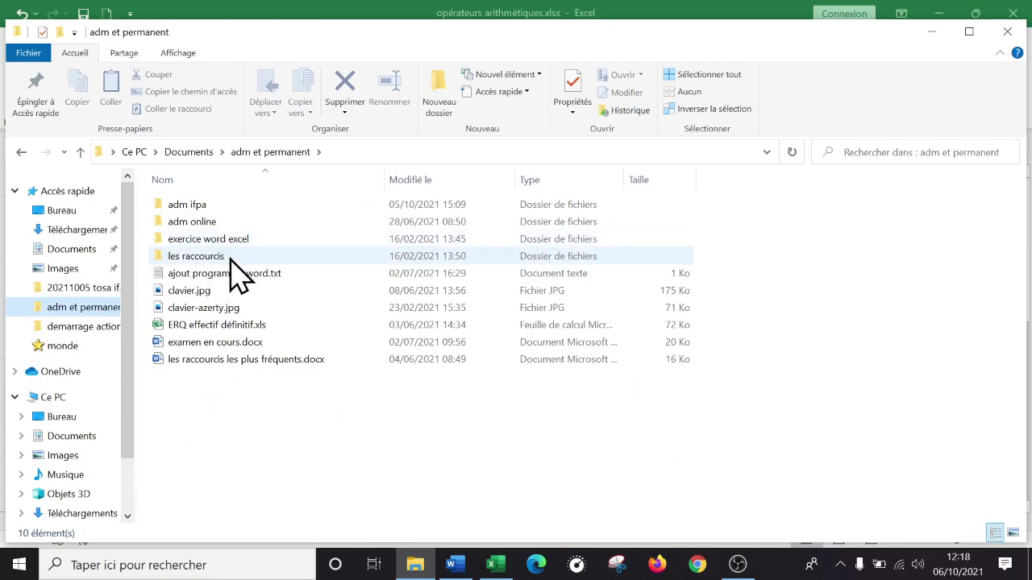
pyautogui.doubleClick(208, 292)
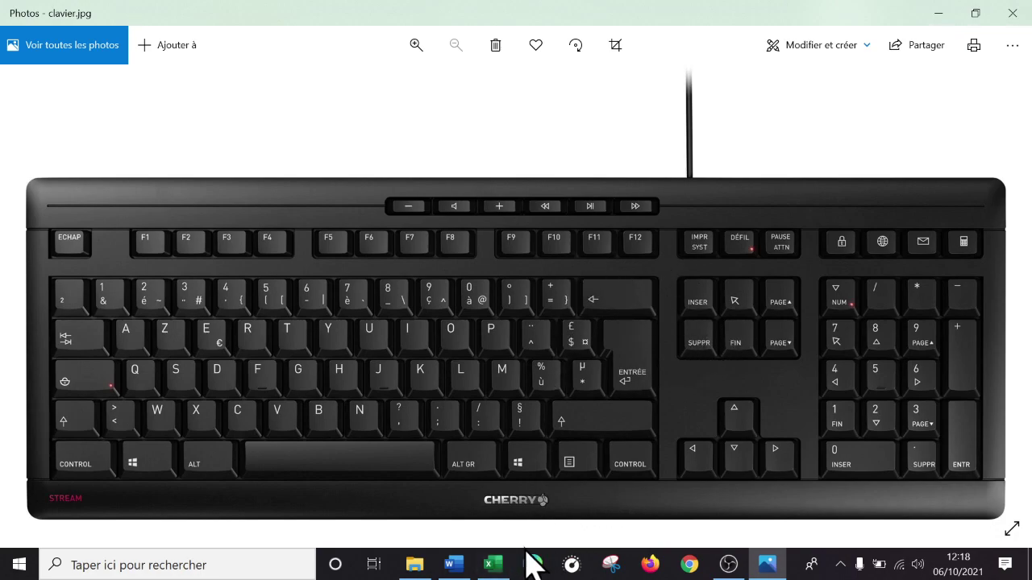
pyautogui.click(493, 564)
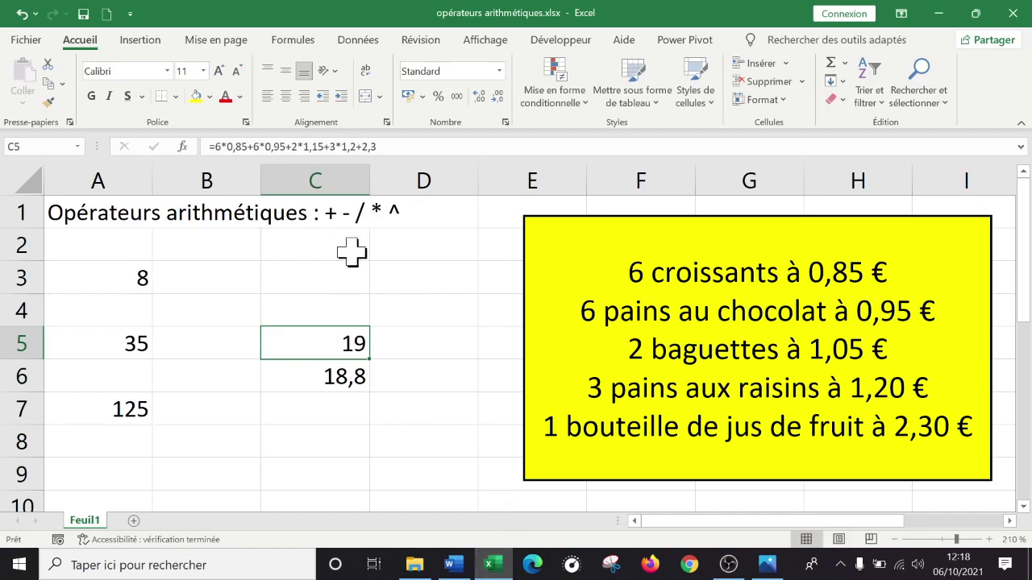
# Delete the first decimal of the baguette price in C5's formula, restore it as 1,15, and reselect C5.
pyautogui.click(317, 146)
pyautogui.click(360, 146)
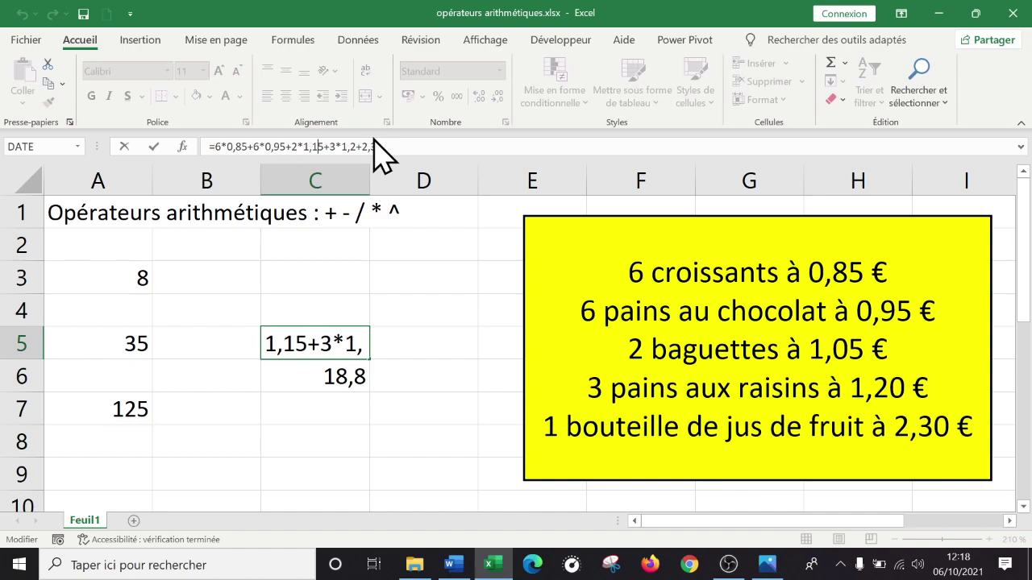
pyautogui.press('BackSpace')
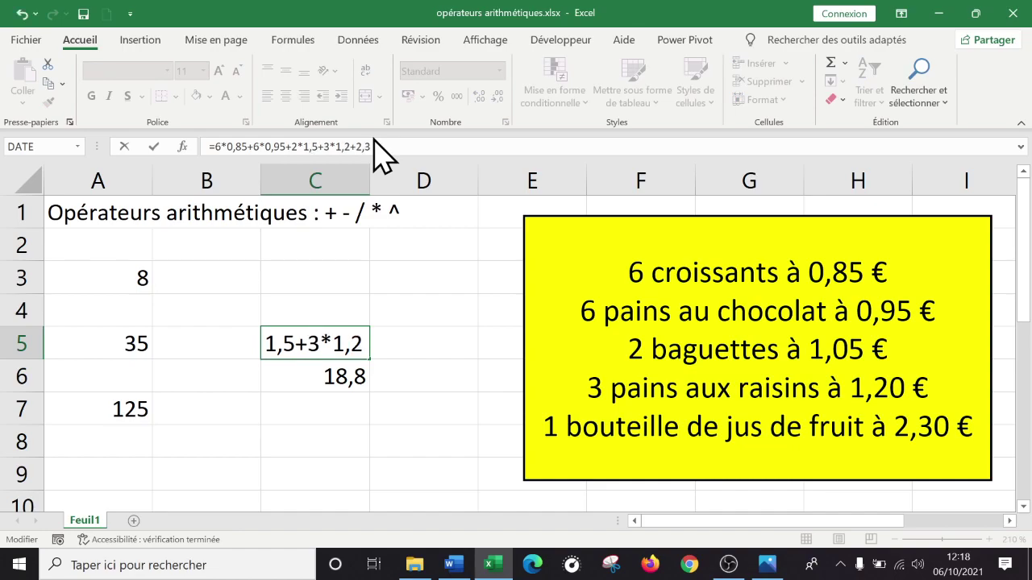
pyautogui.write('1')
pyautogui.press('Return')
pyautogui.press('Up')
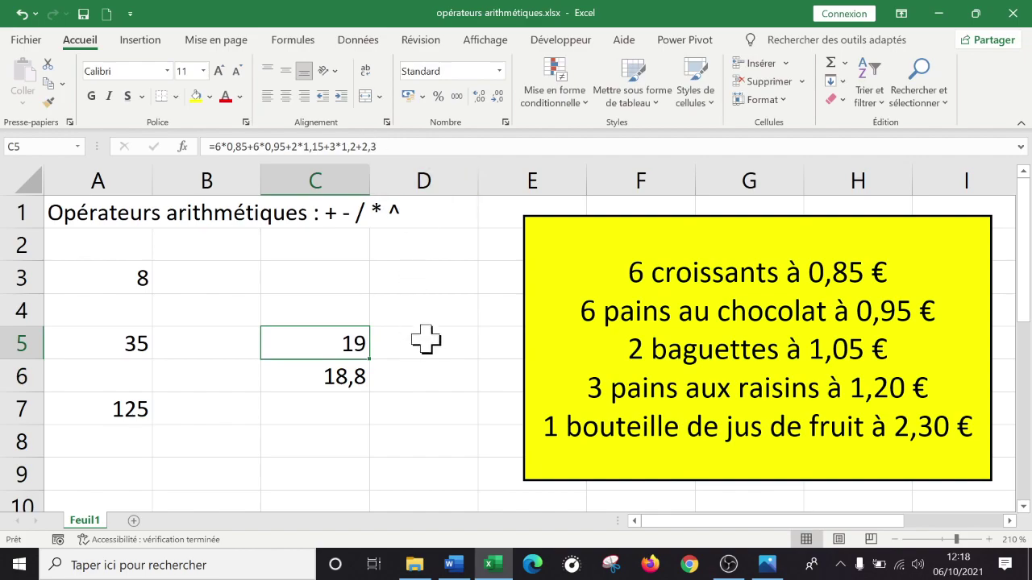
# Review the formulas in C5 and C6, and open C5's formula for editing directly in the cell.
pyautogui.click(426, 377)
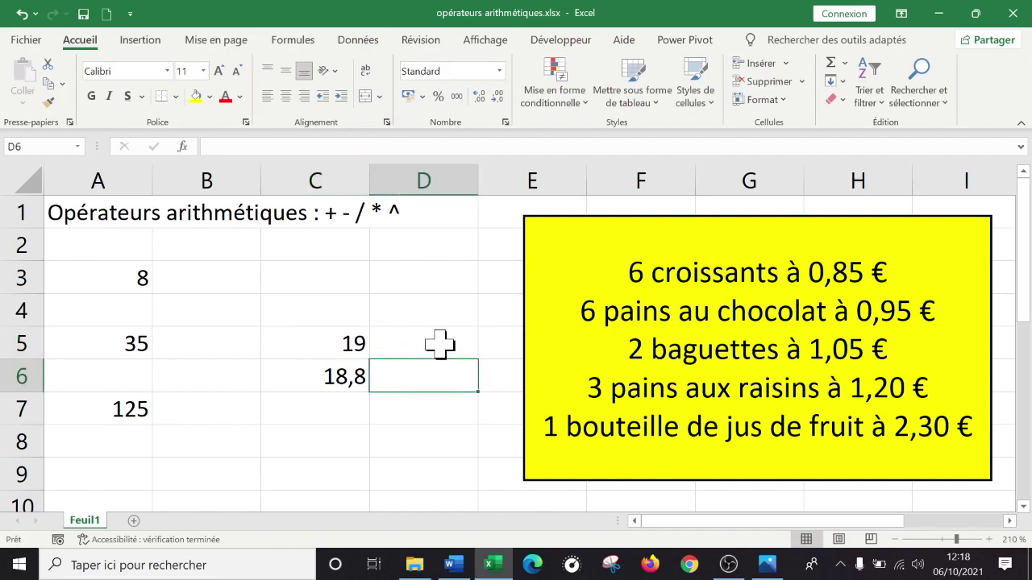
pyautogui.press('Down')
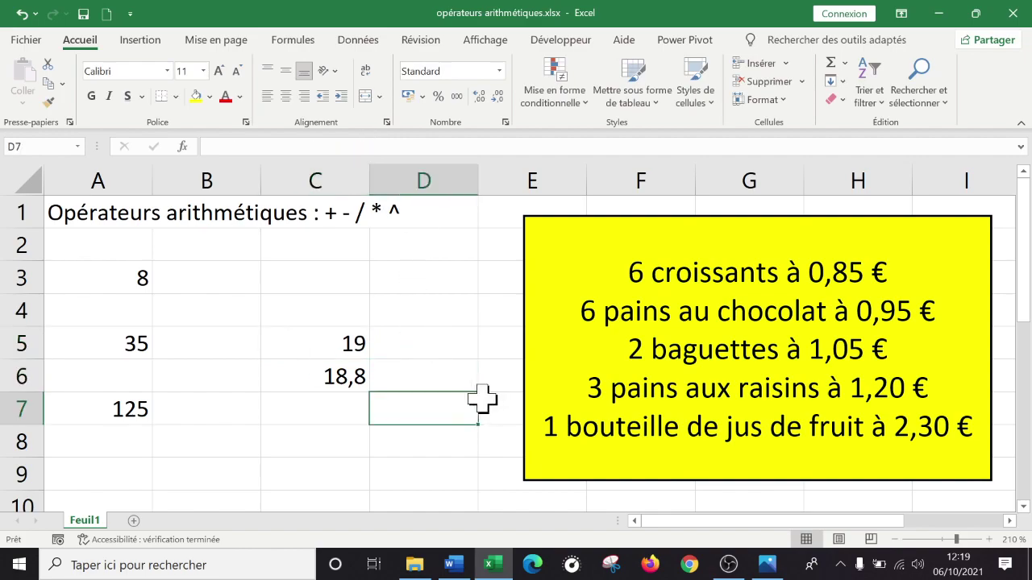
pyautogui.click(342, 371)
pyautogui.click(341, 339)
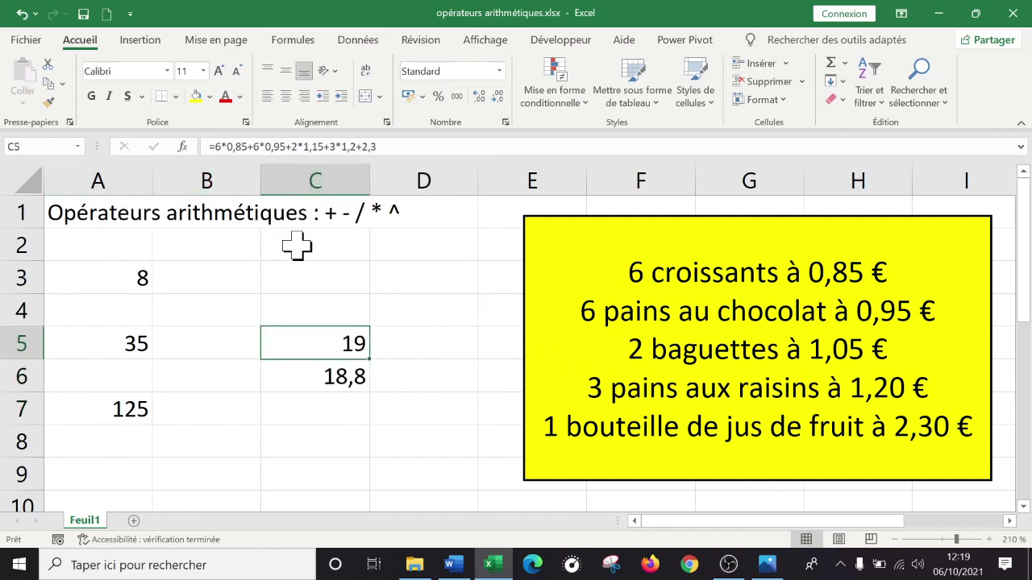
pyautogui.doubleClick(336, 343)
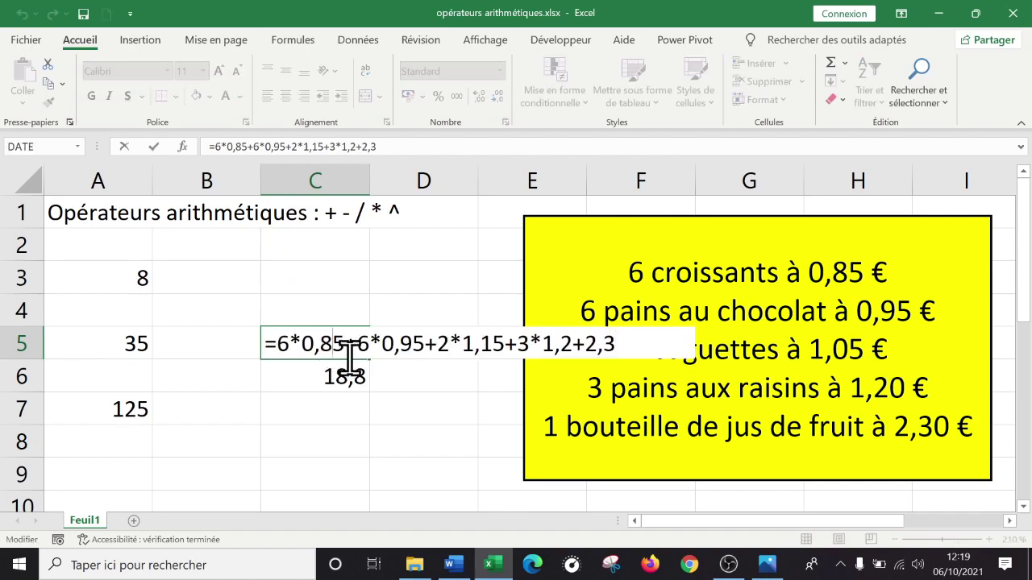
pyautogui.click(355, 379)
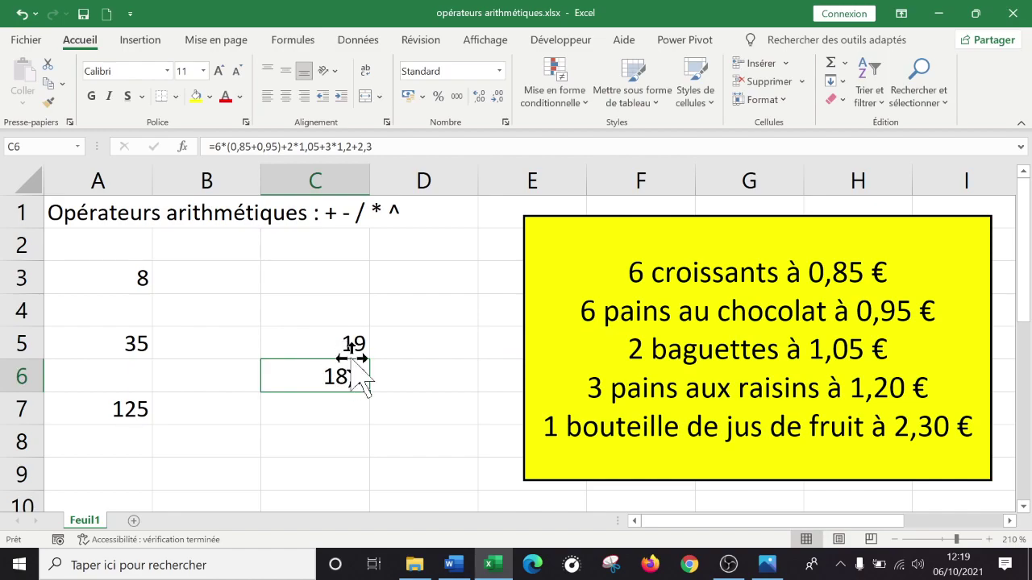
pyautogui.doubleClick(324, 345)
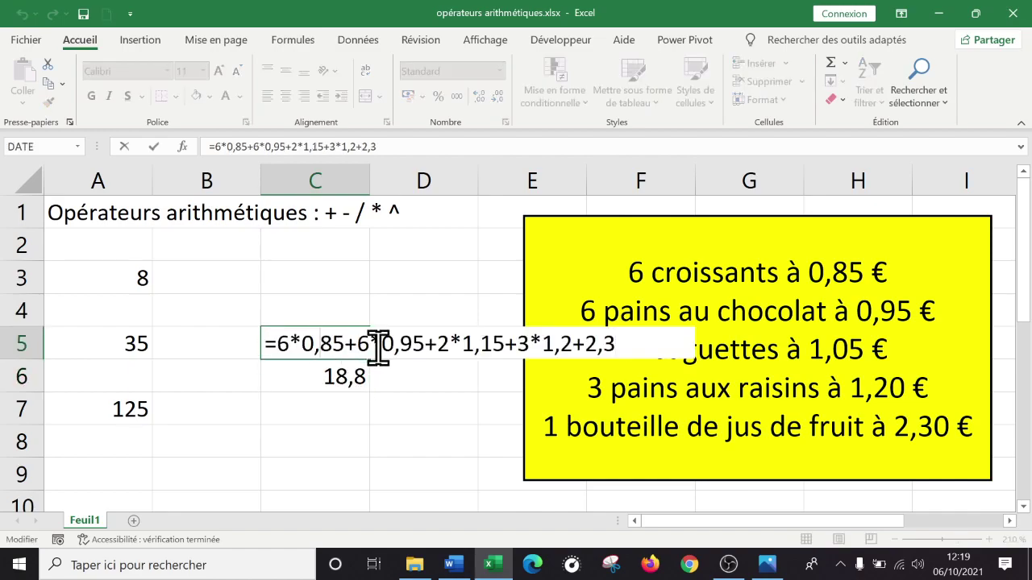